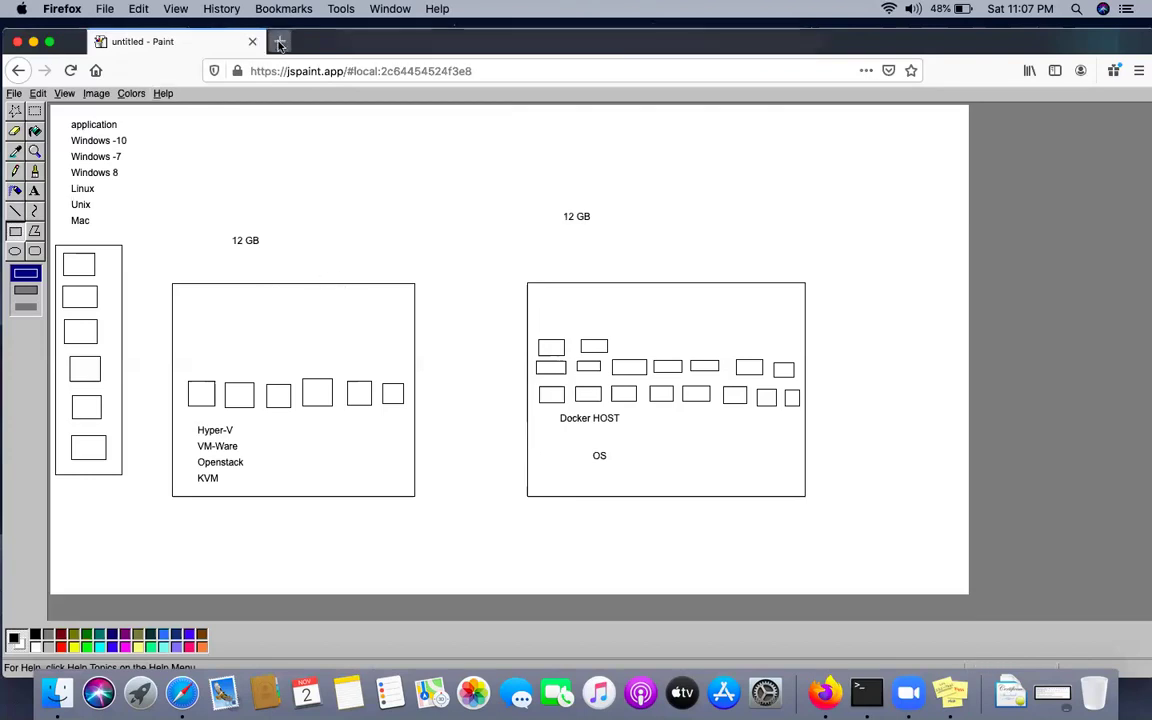
# Open Google in a new browser tab and search for "aws login console".
pyautogui.click(279, 41)
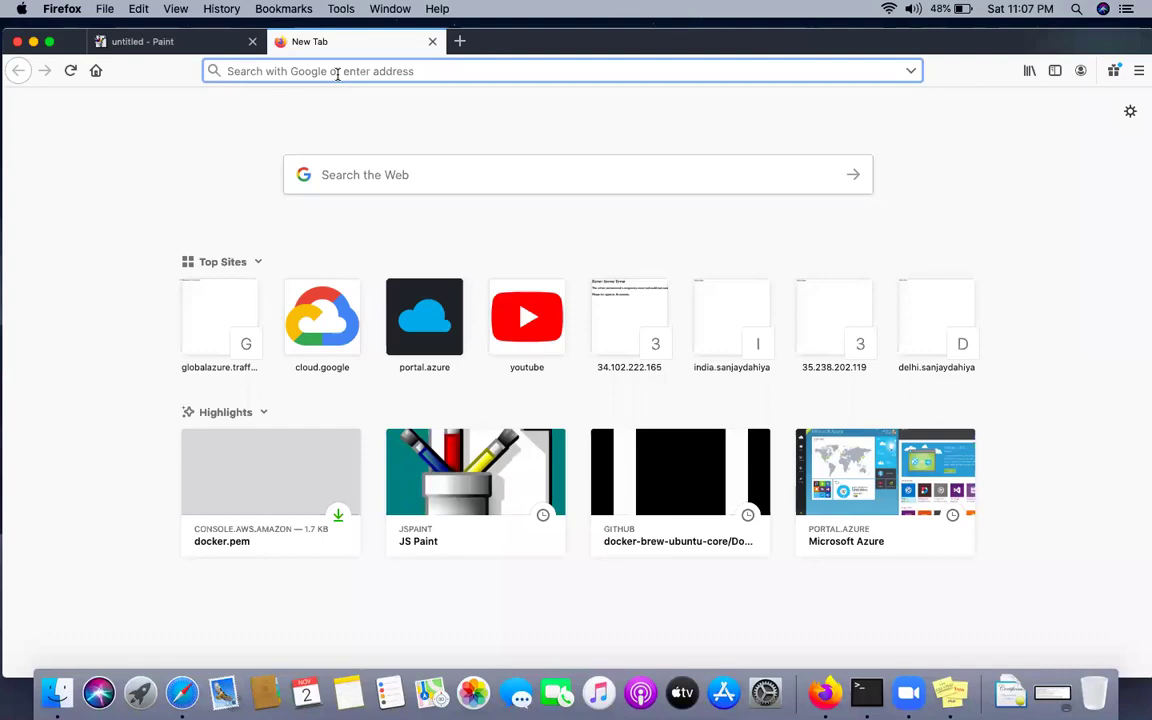
pyautogui.write('google.com')
pyautogui.press('Return')
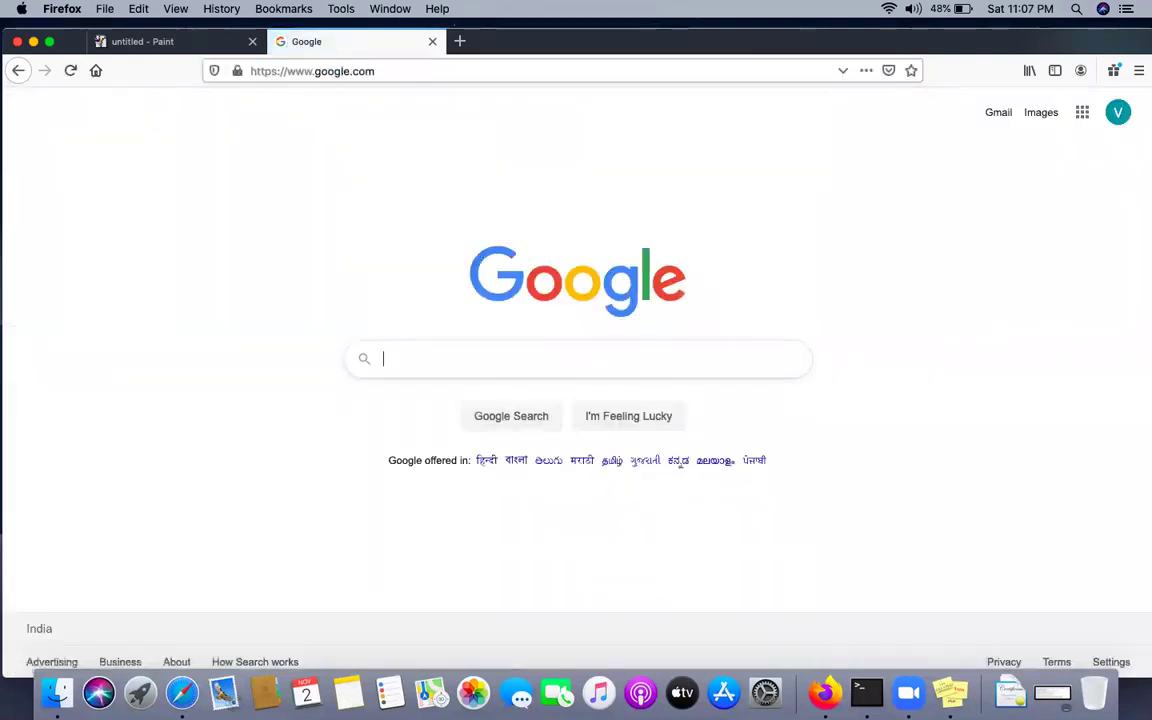
pyautogui.write('aws')
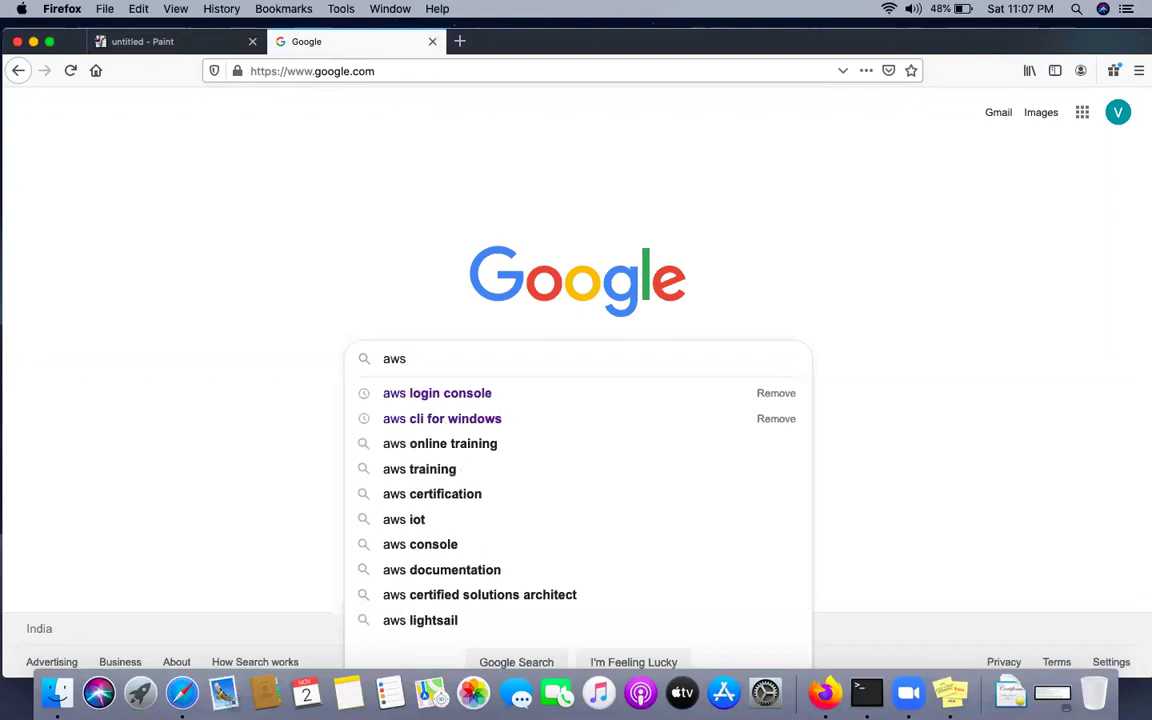
pyautogui.press('Down')
pyautogui.press('Return')
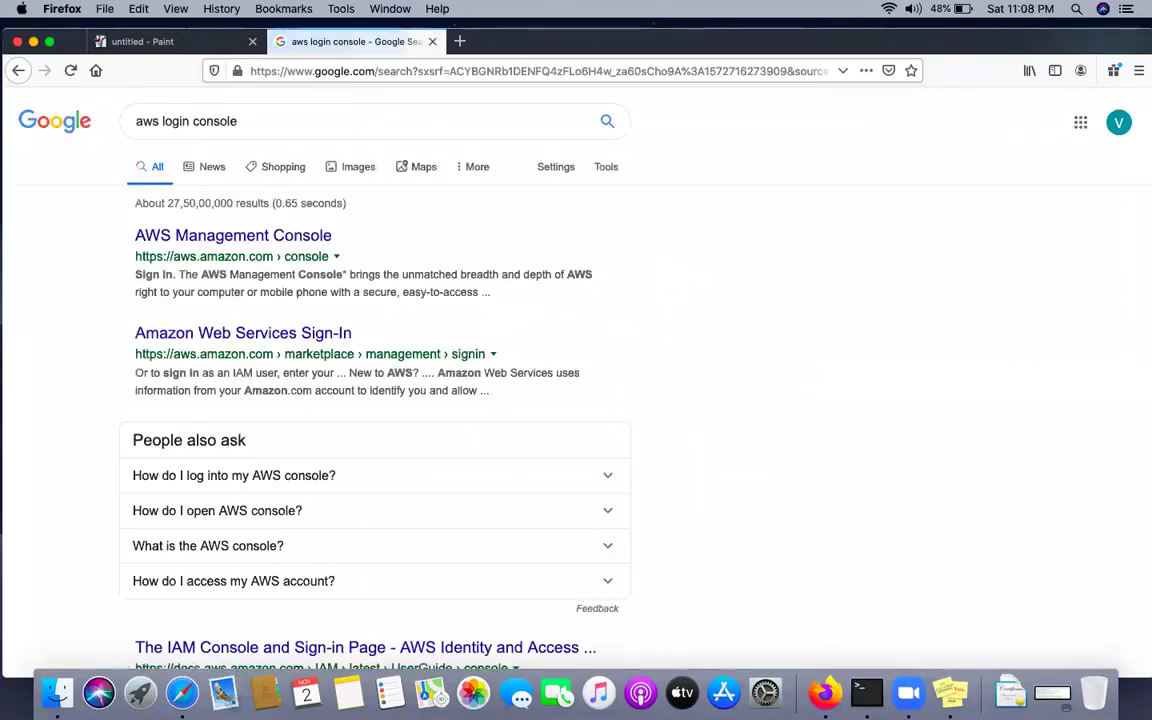
# Sign in to the AWS Management Console from the search results and open the EC2 dashboard.
pyautogui.click(239, 248)
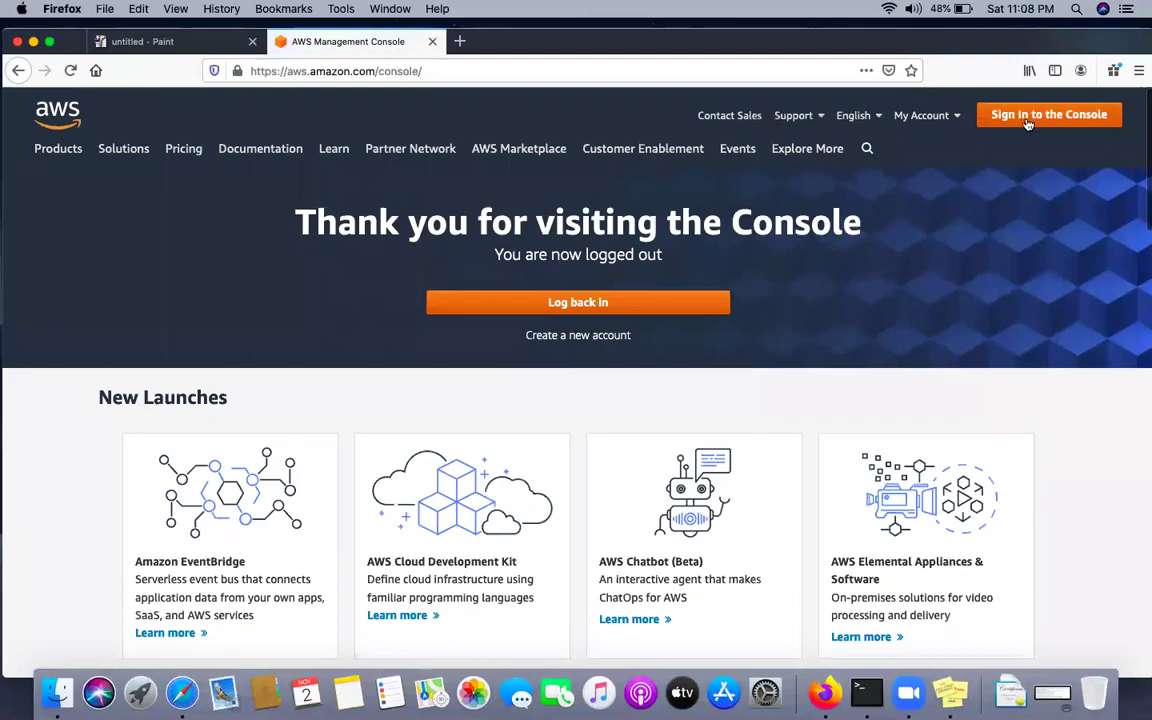
pyautogui.click(1027, 118)
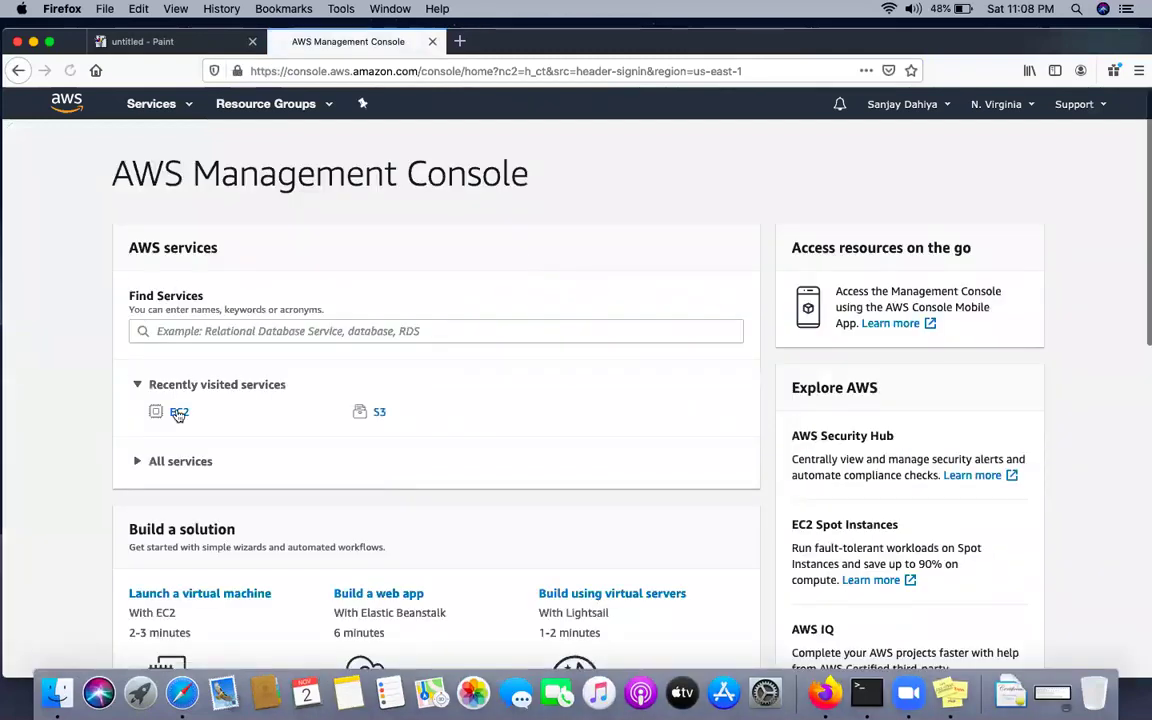
pyautogui.click(176, 416)
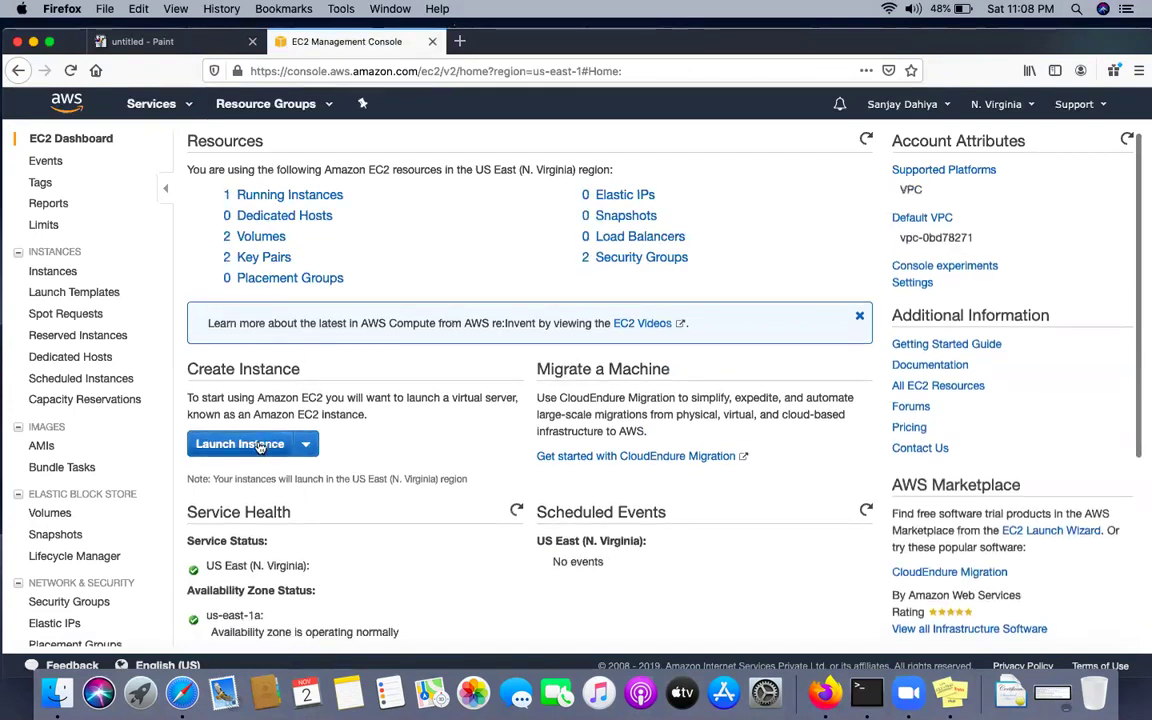
# Begin an EC2 launch with the 64-bit (x86) Amazon Linux 2 AMI, keeping the default instance type, details and storage.
pyautogui.click(248, 443)
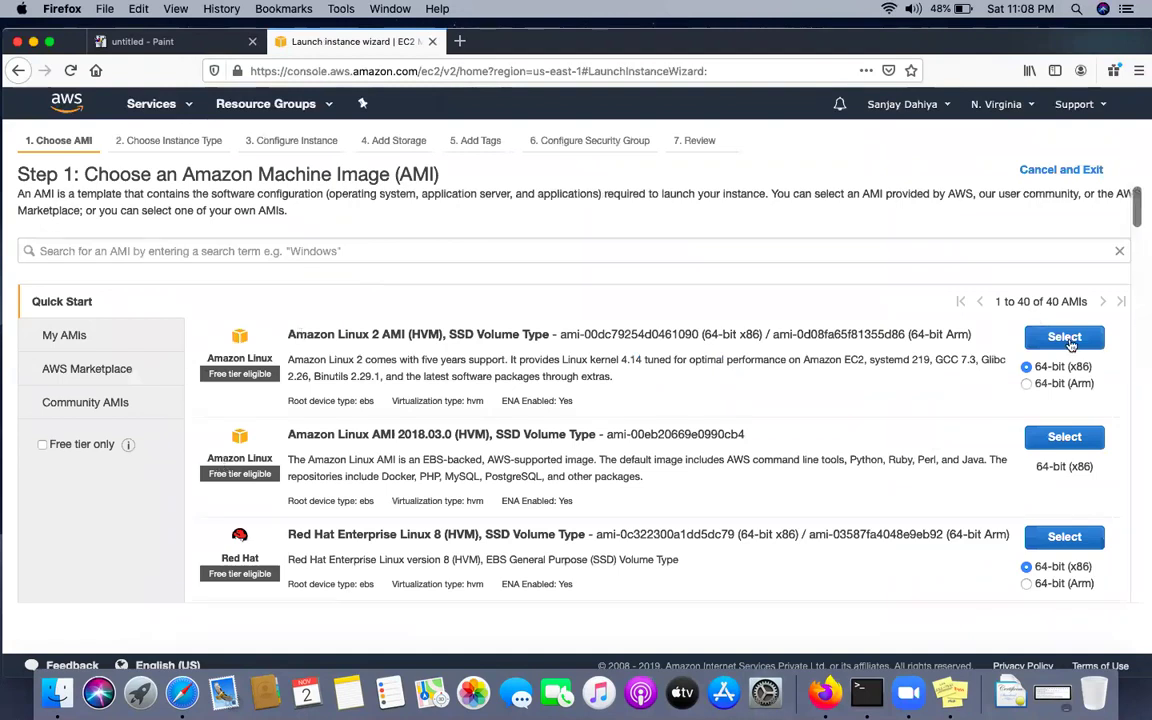
pyautogui.click(1066, 338)
pyautogui.click(1025, 627)
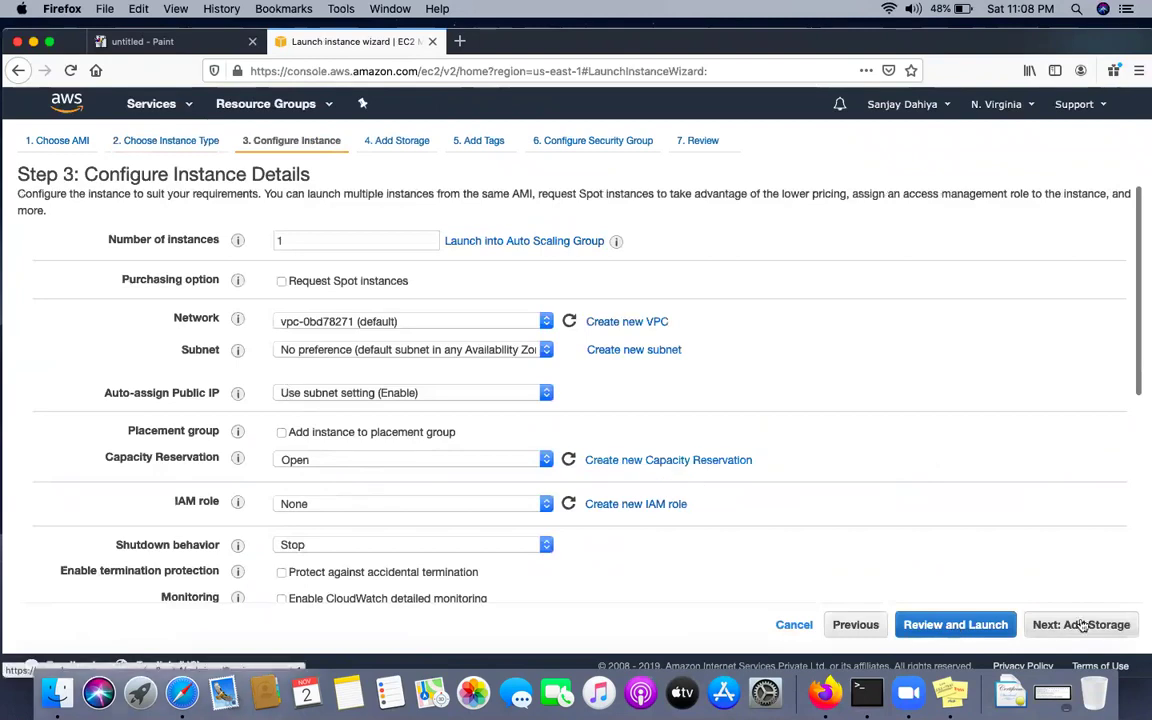
pyautogui.click(1081, 625)
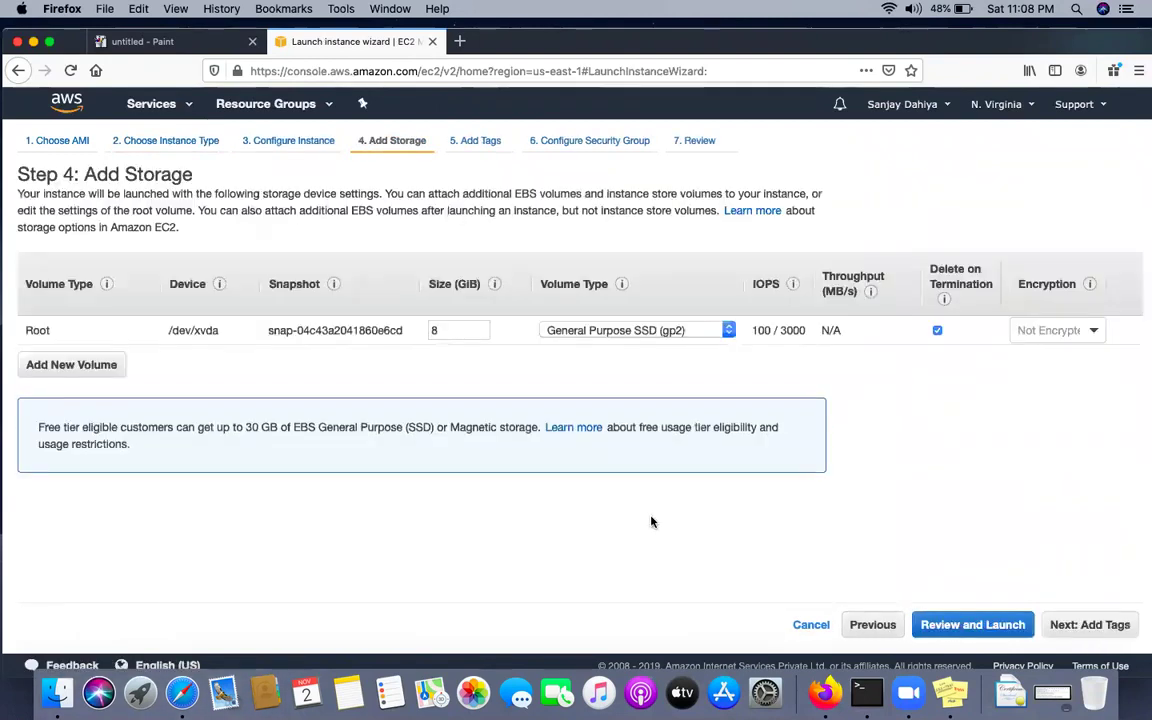
pyautogui.click(1088, 624)
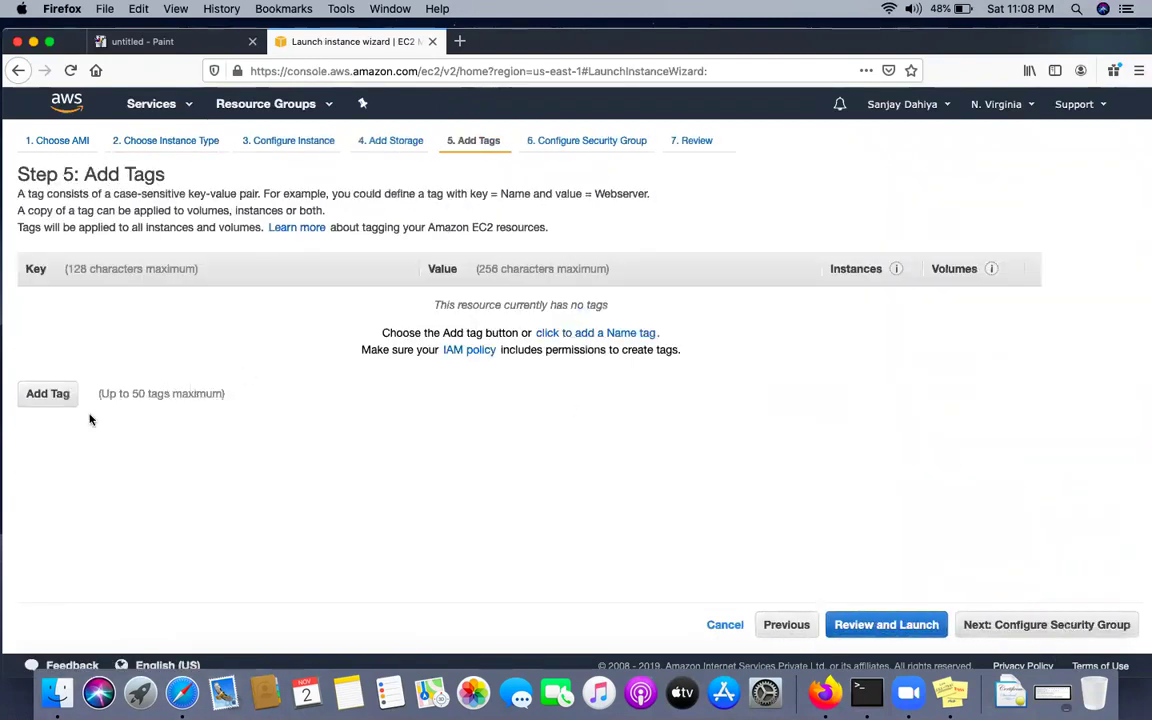
# Add a tag with key Name and value Docker-HOST, and proceed to the security group configuration.
pyautogui.click(52, 397)
pyautogui.write('Name')
pyautogui.press('Tab')
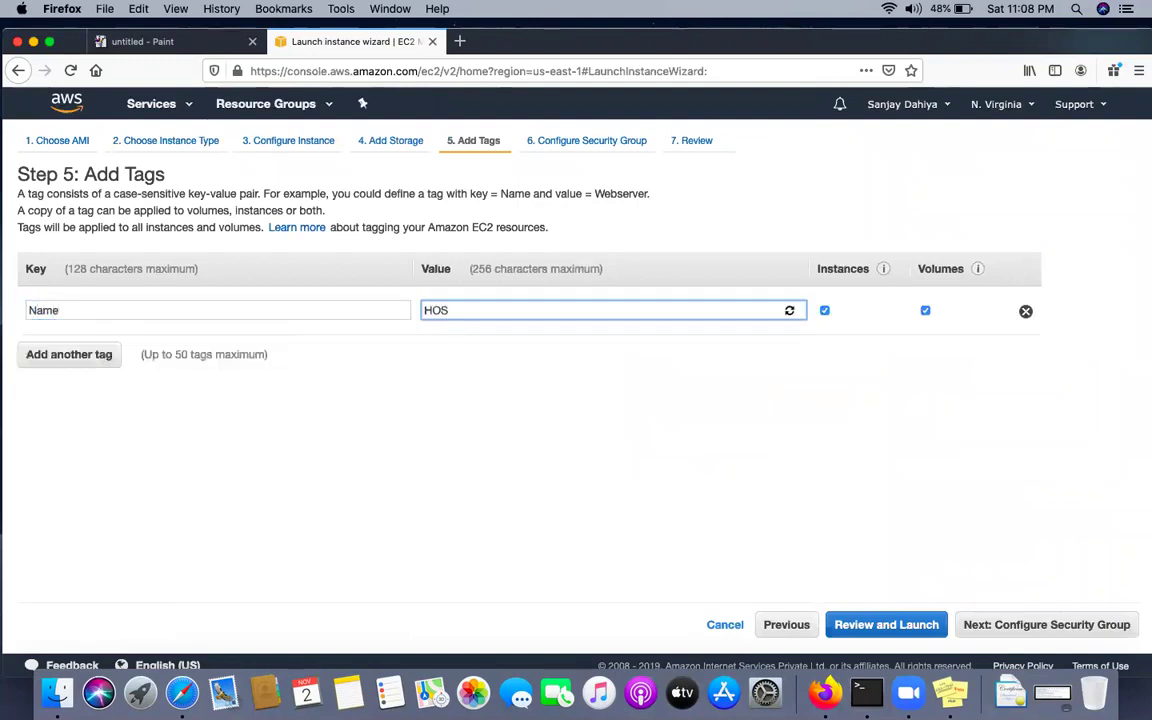
pyautogui.write('Docker-HO')
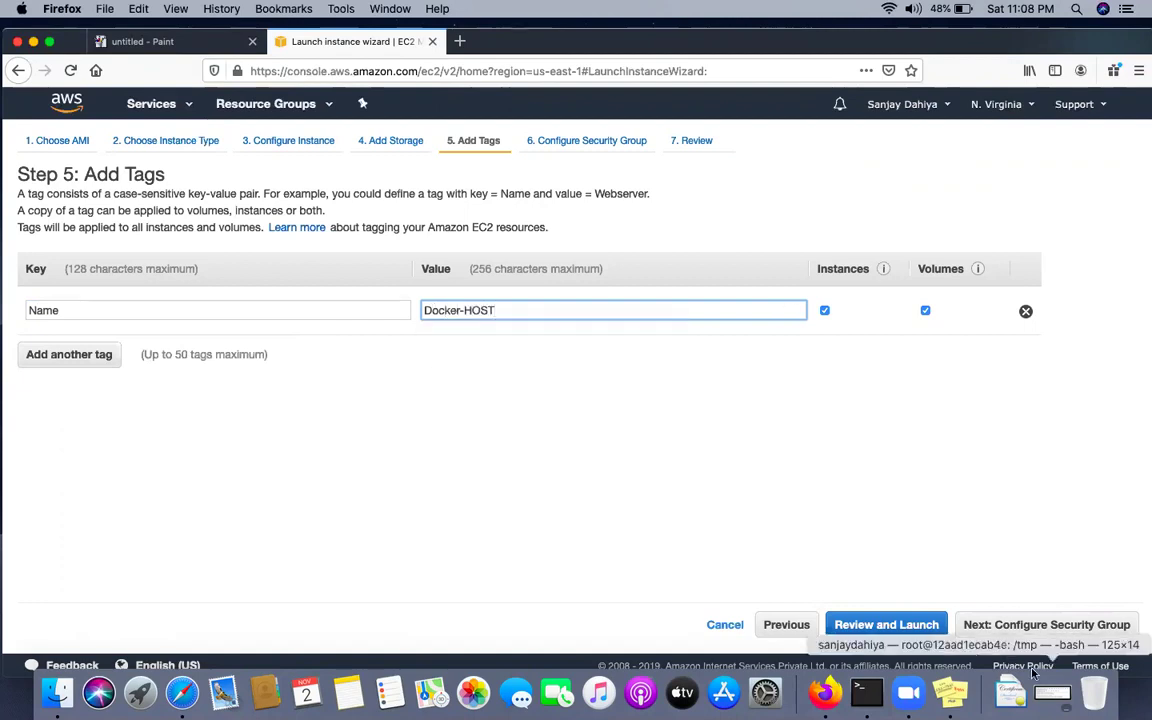
pyautogui.click(1015, 626)
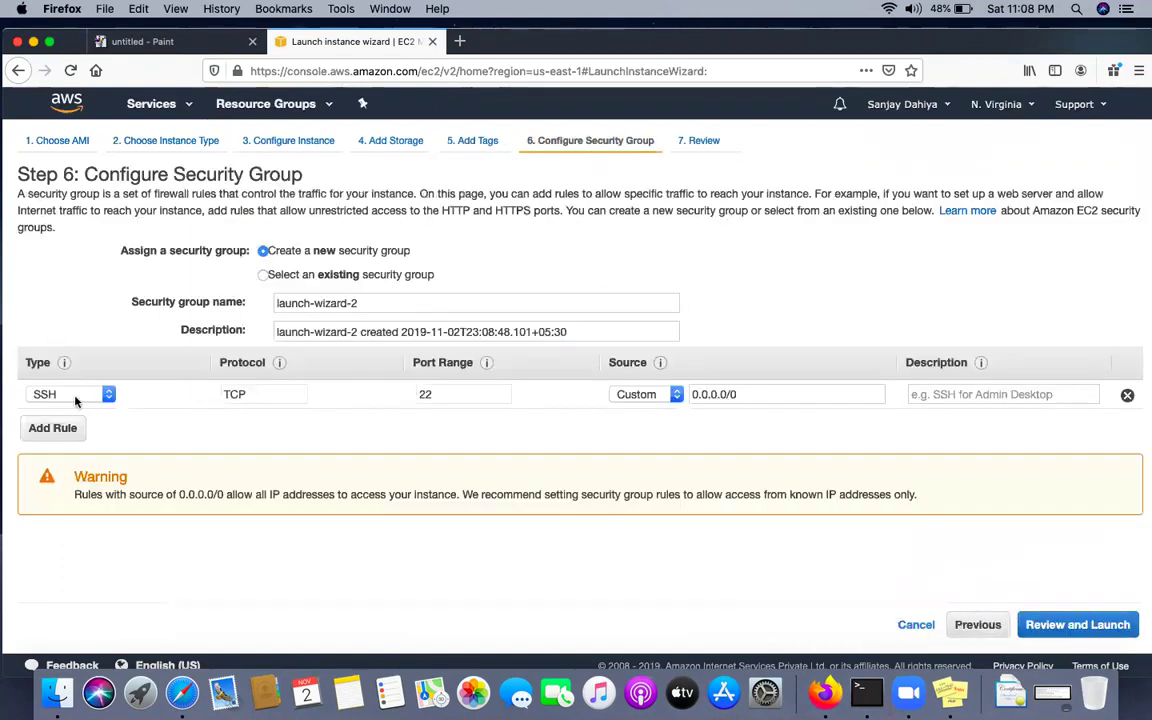
# Change the new security group's SSH rule to allow All traffic from Anywhere.
pyautogui.click(75, 401)
pyautogui.click(240, 386)
pyautogui.press('Up')
pyautogui.click(645, 396)
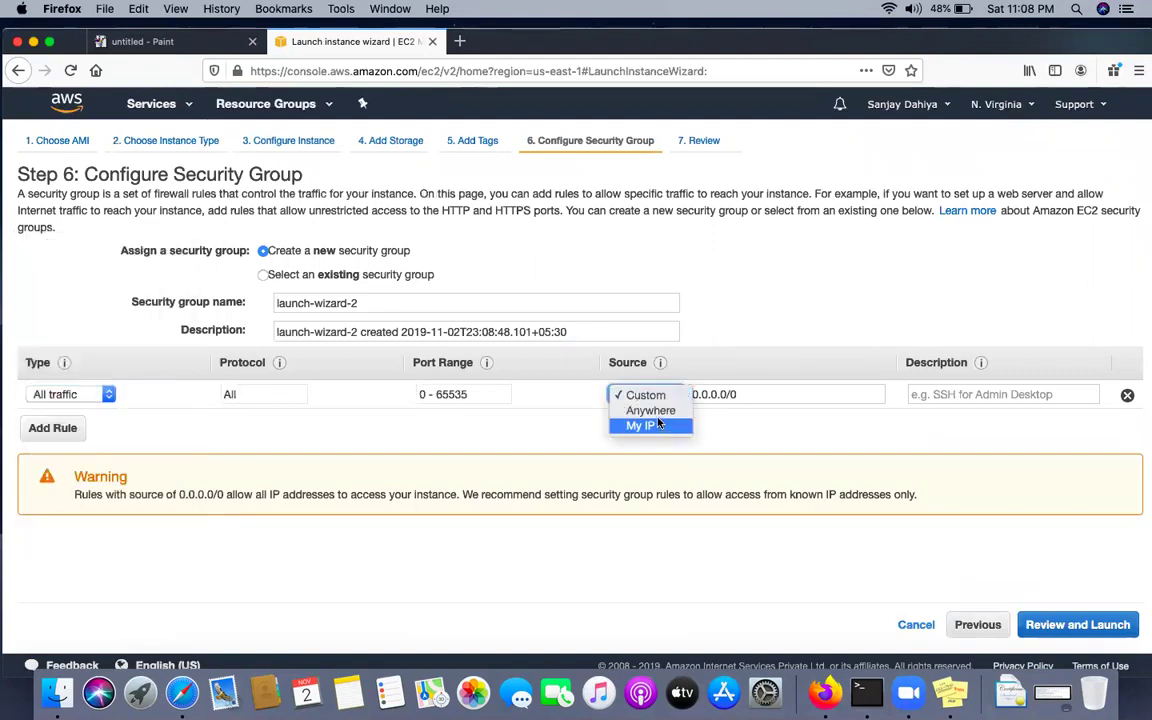
pyautogui.click(650, 410)
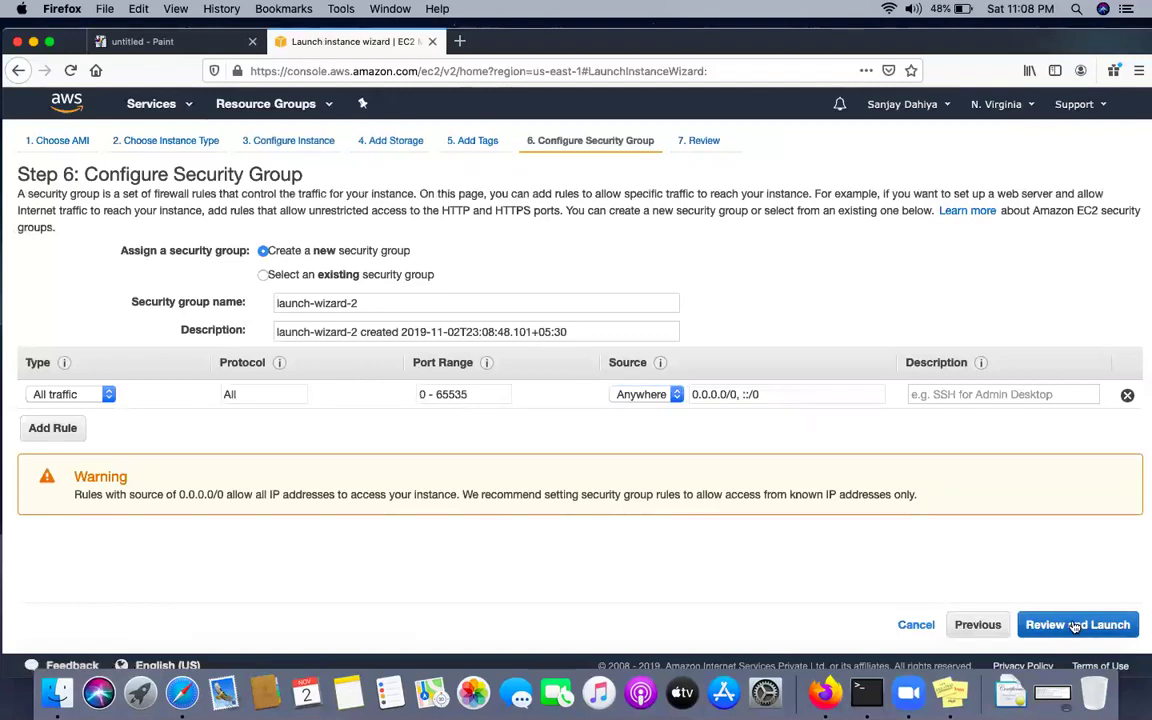
# Try to launch the instance with the existing docker key pair, retry the failed tasks, and exit the wizard.
pyautogui.click(1075, 626)
pyautogui.click(1110, 624)
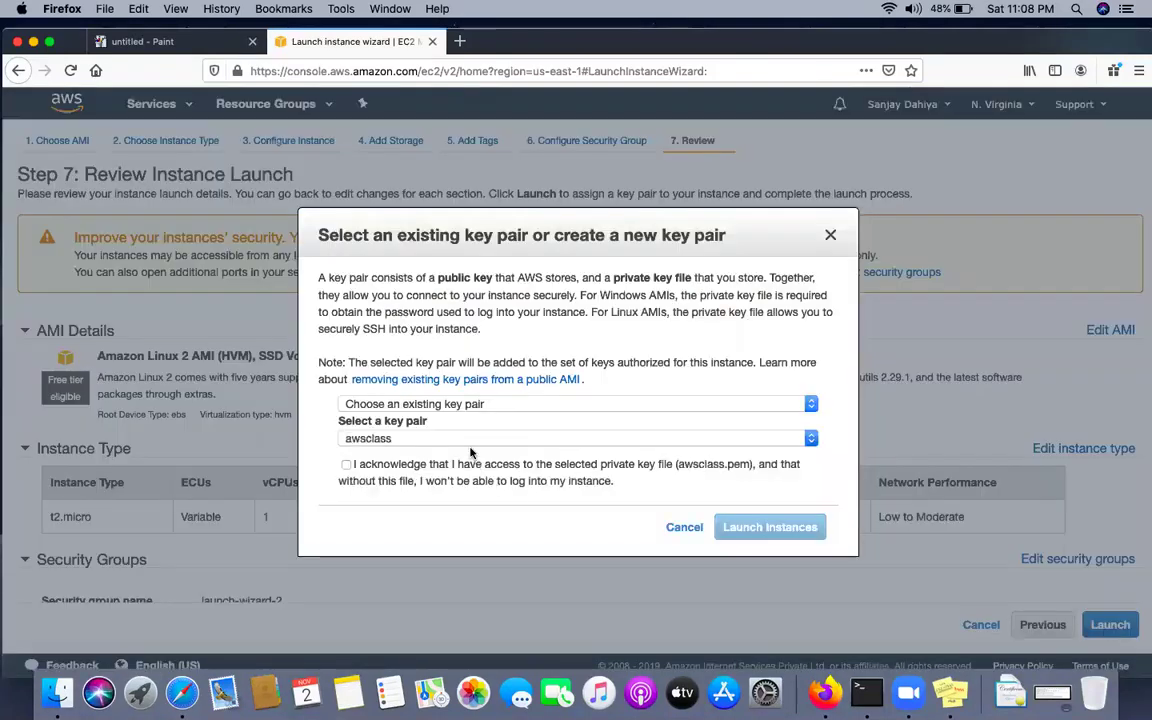
pyautogui.click(458, 437)
pyautogui.click(408, 440)
pyautogui.click(410, 438)
pyautogui.click(398, 455)
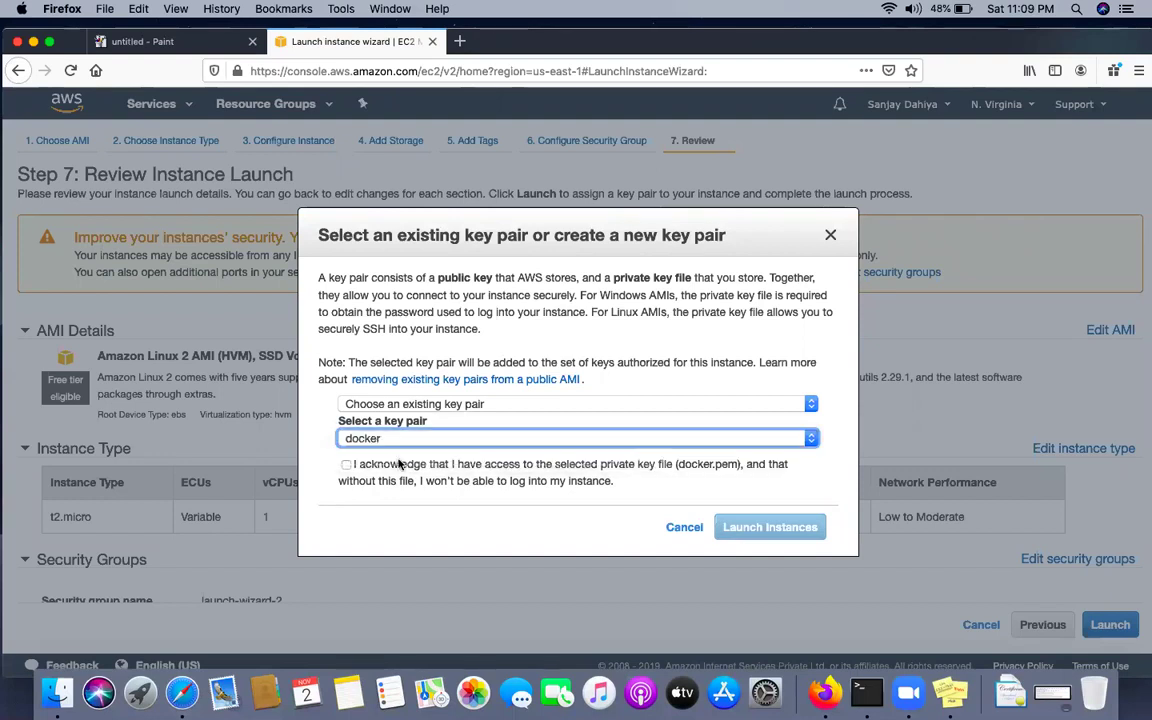
pyautogui.click(398, 464)
pyautogui.click(740, 527)
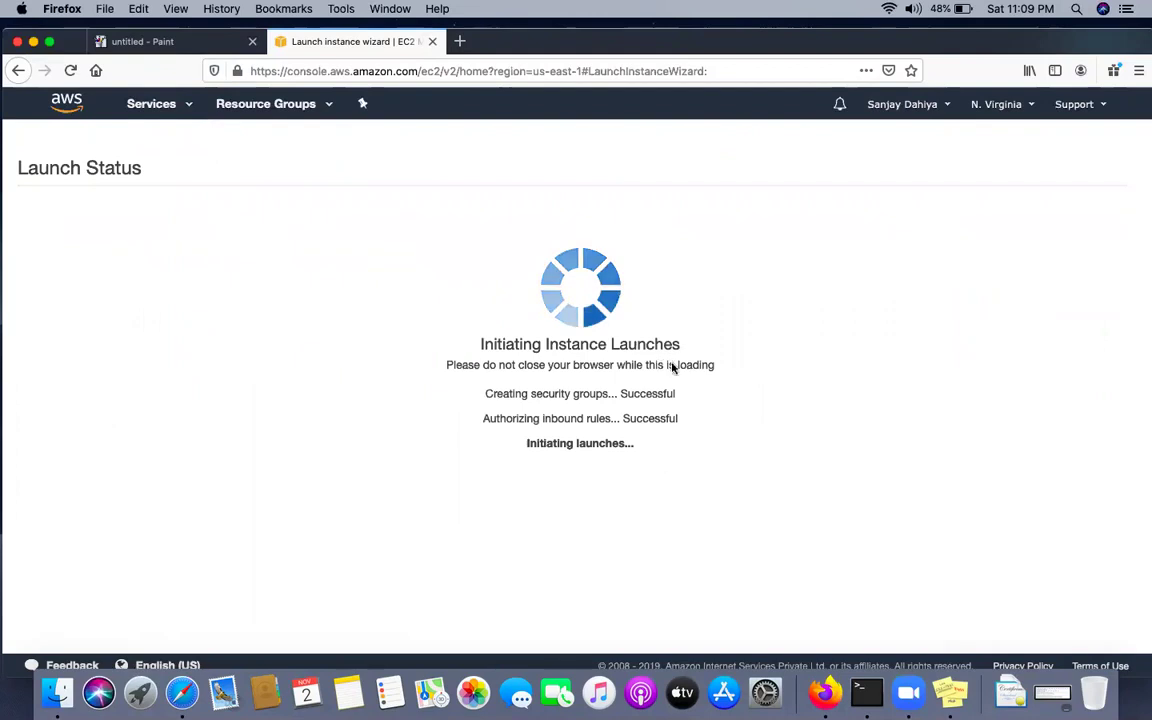
pyautogui.click(1060, 415)
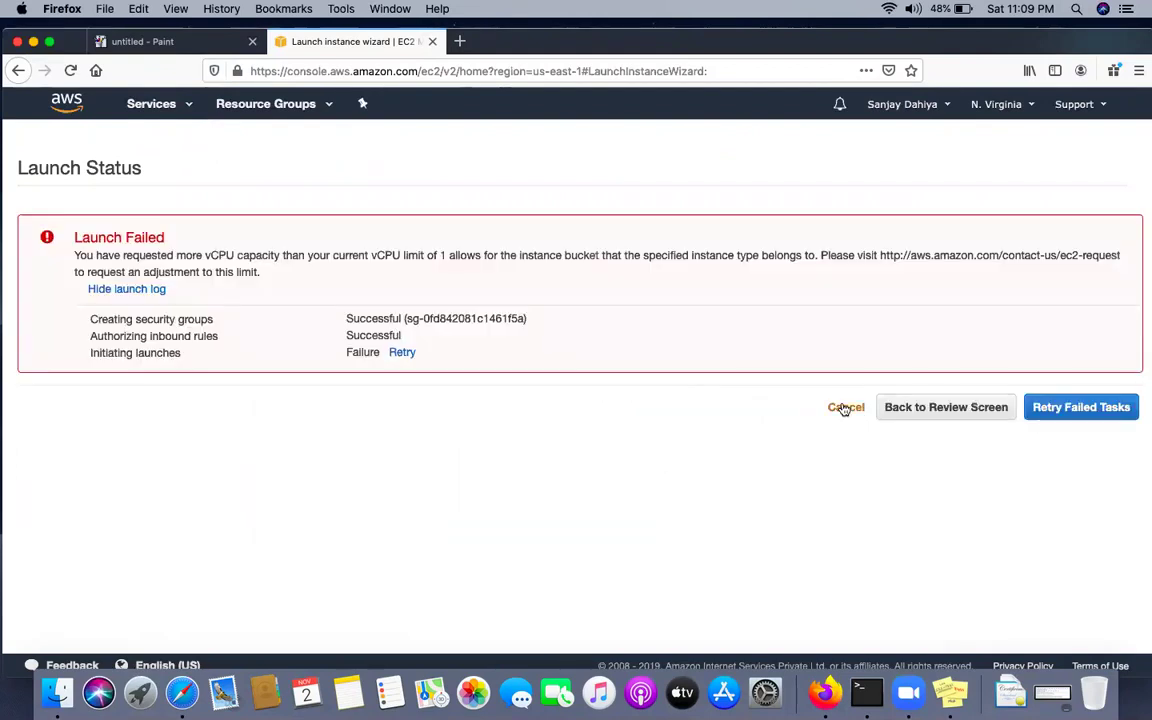
pyautogui.click(845, 409)
# Terminate the running EC2 instance named Docker.
pyautogui.click(265, 193)
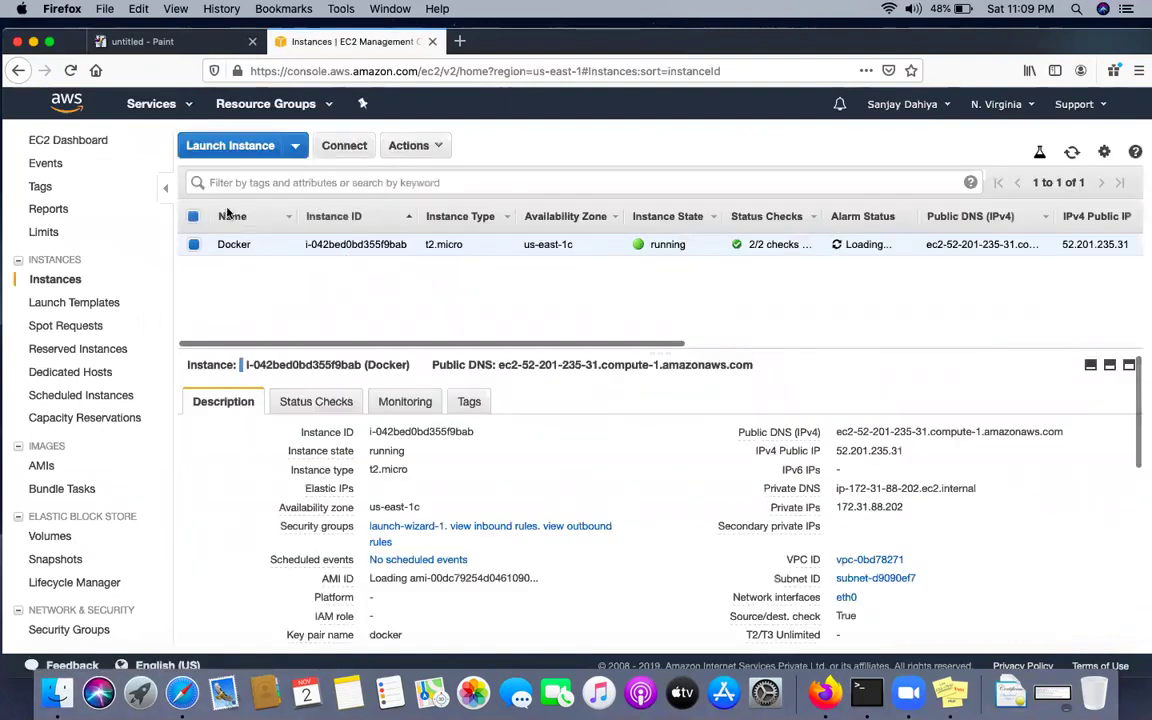
pyautogui.click(427, 147)
pyautogui.moveTo(500, 267)
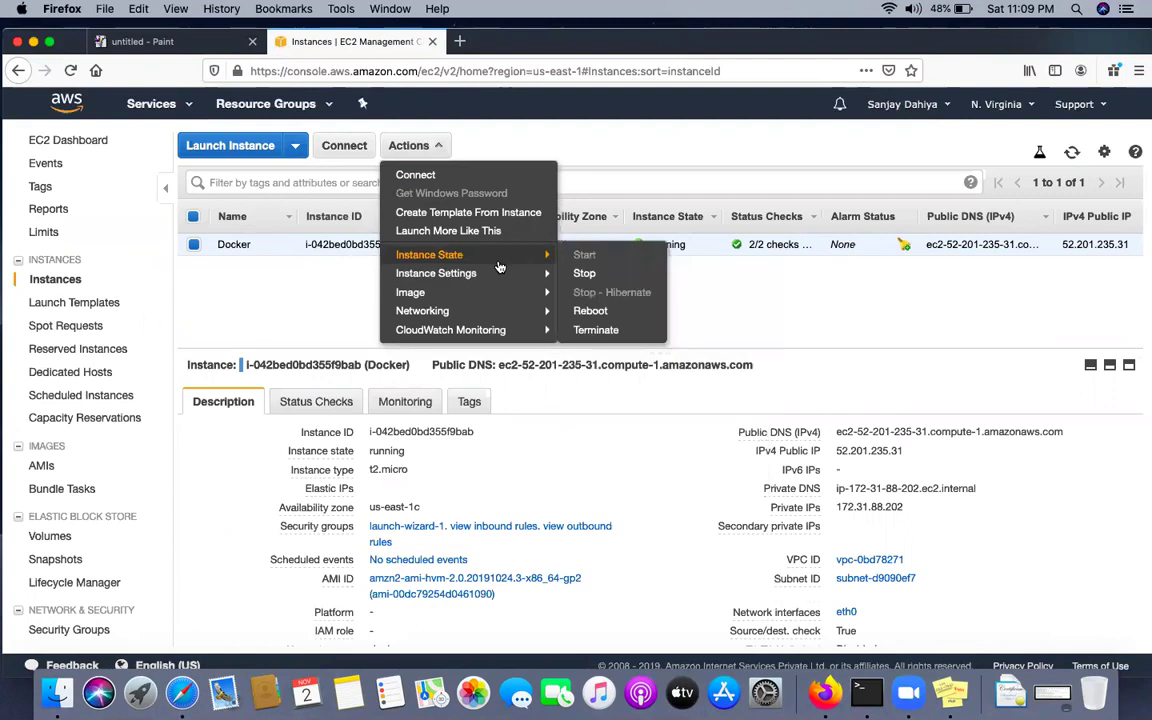
pyautogui.click(630, 330)
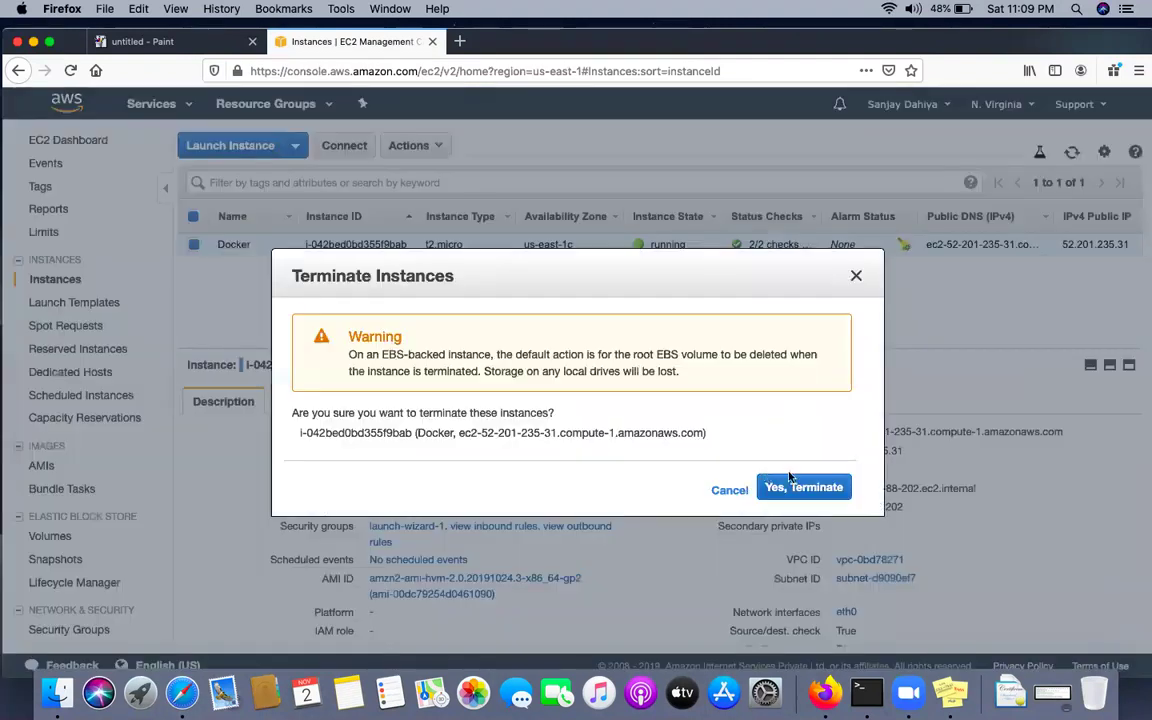
pyautogui.click(796, 488)
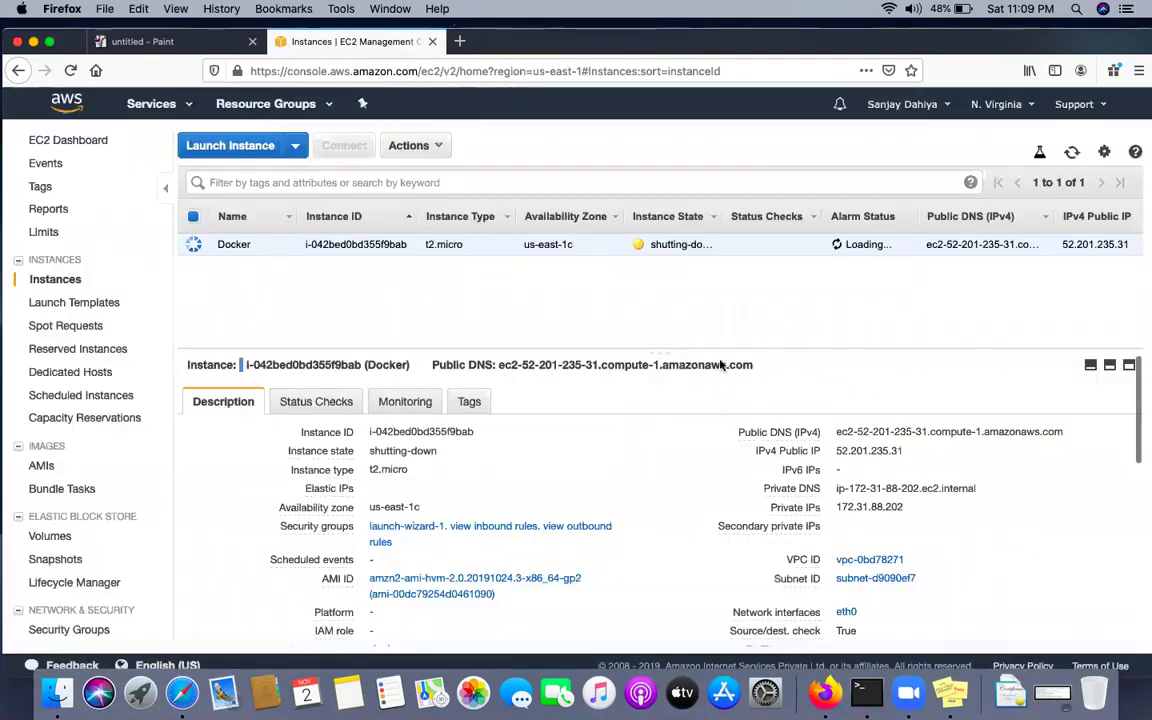
# Refresh the instances list repeatedly to check the state of the Docker instance.
pyautogui.click(1073, 155)
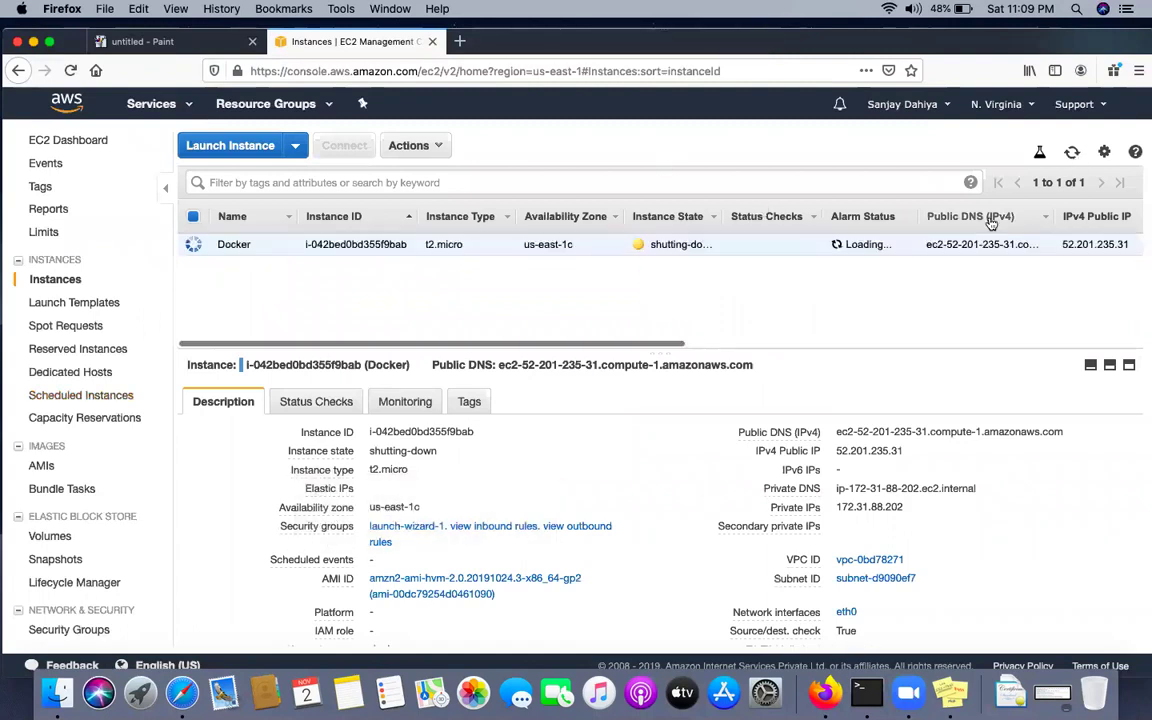
pyautogui.click(1073, 155)
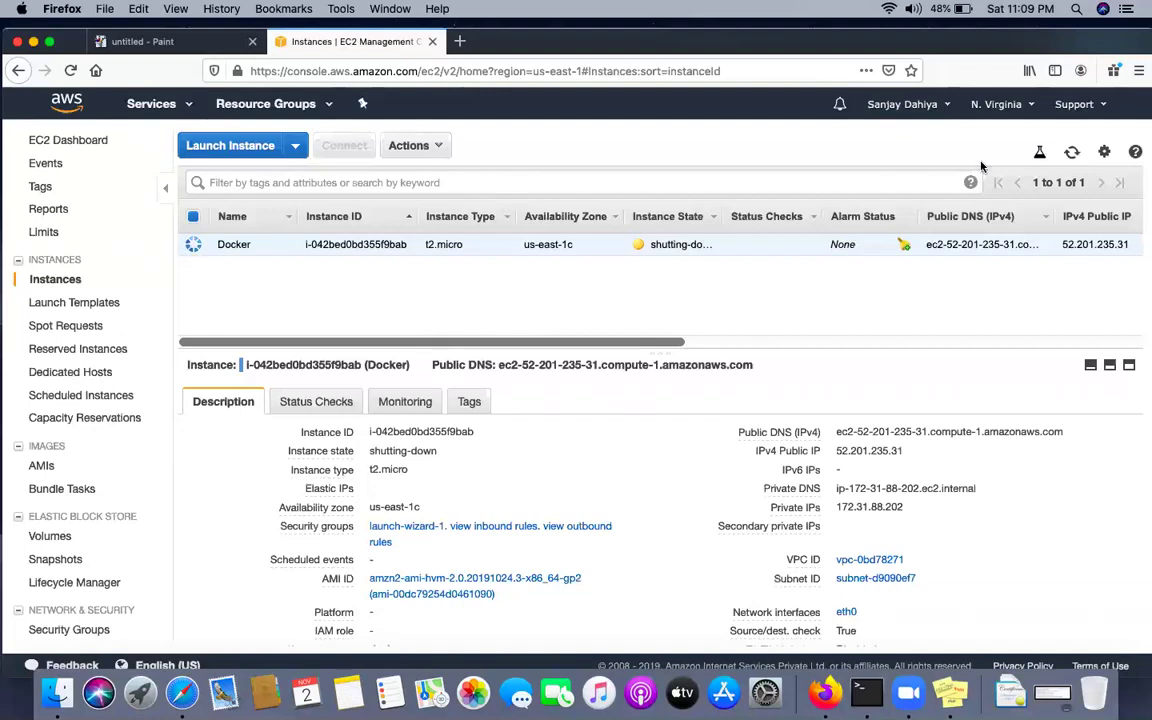
pyautogui.click(1071, 153)
pyautogui.click(1071, 153)
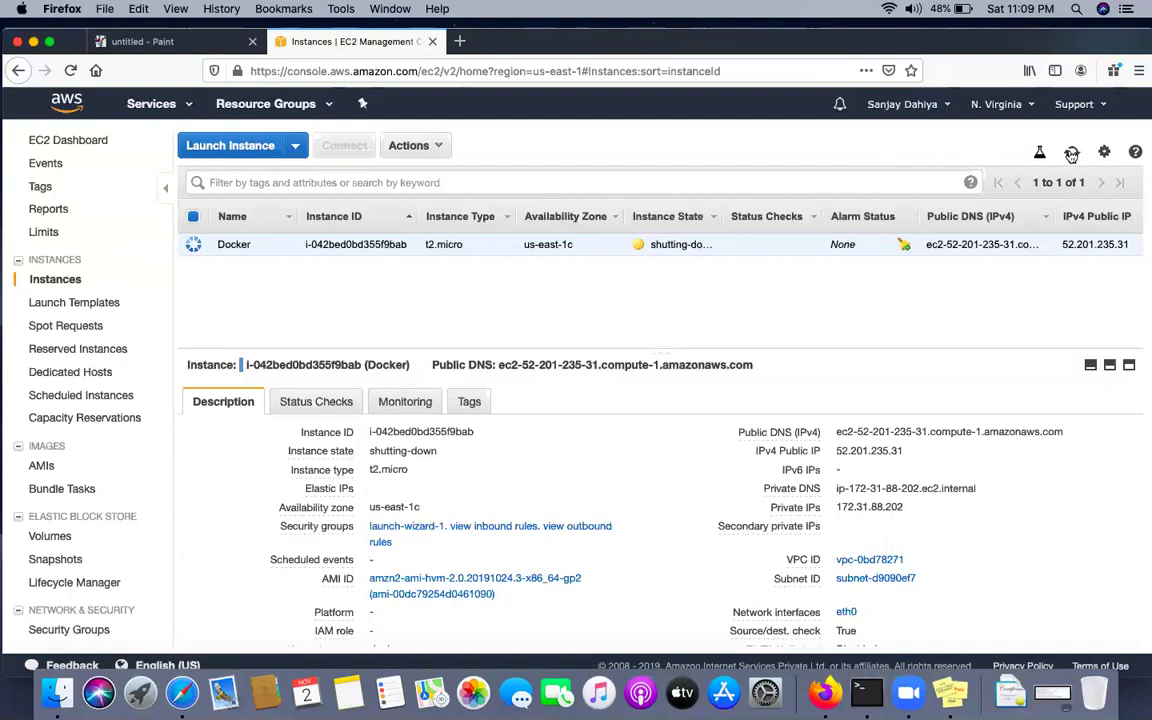
pyautogui.click(1071, 153)
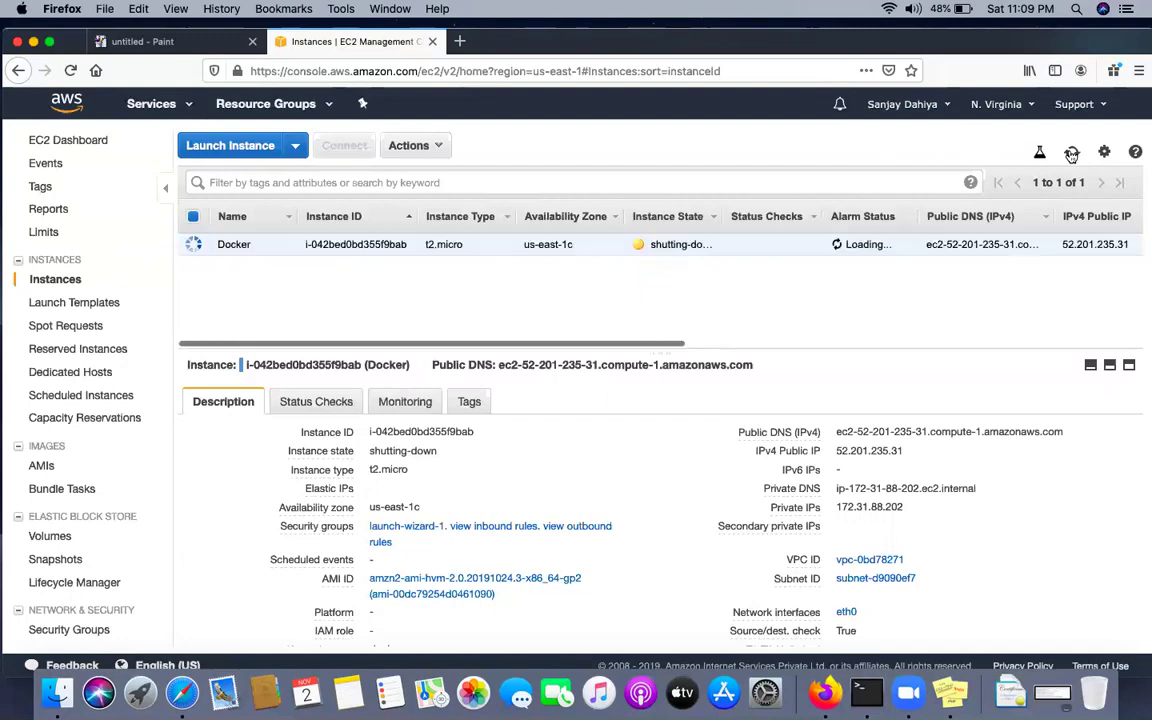
pyautogui.click(1071, 153)
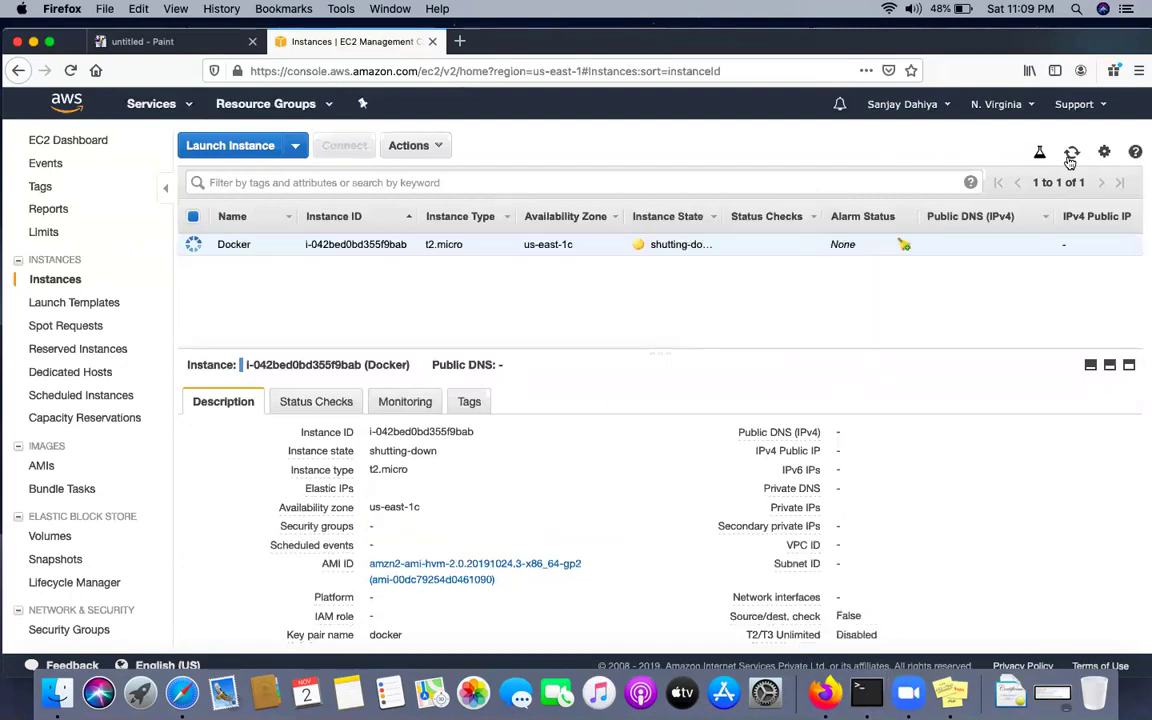
pyautogui.click(1071, 155)
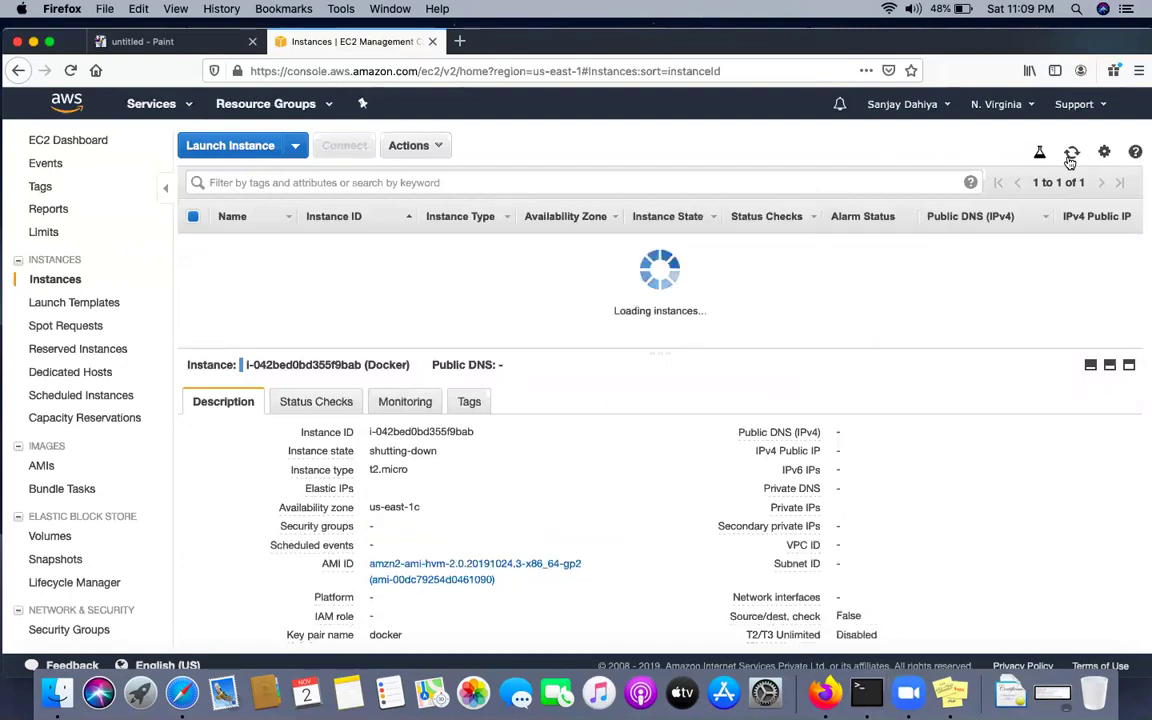
pyautogui.click(71, 72)
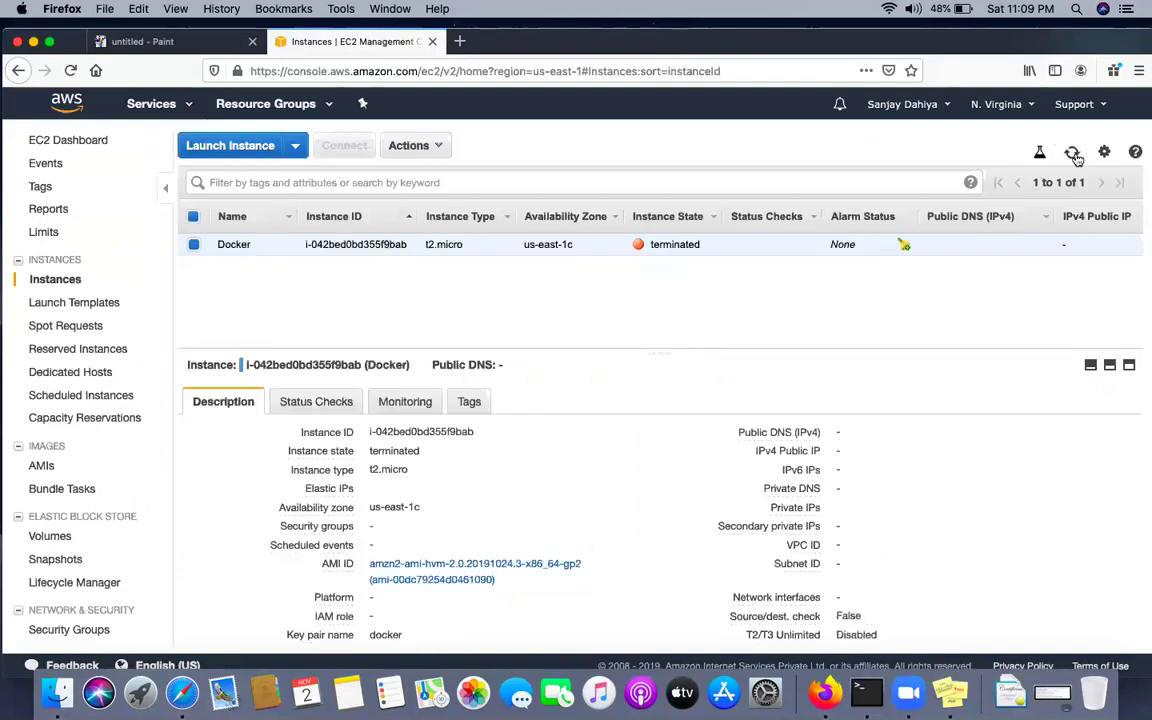
# Start a new instance launch with the 64-bit (x86) Amazon Linux 2 AMI, keeping the t2.micro type and the default instance details and storage.
pyautogui.click(230, 146)
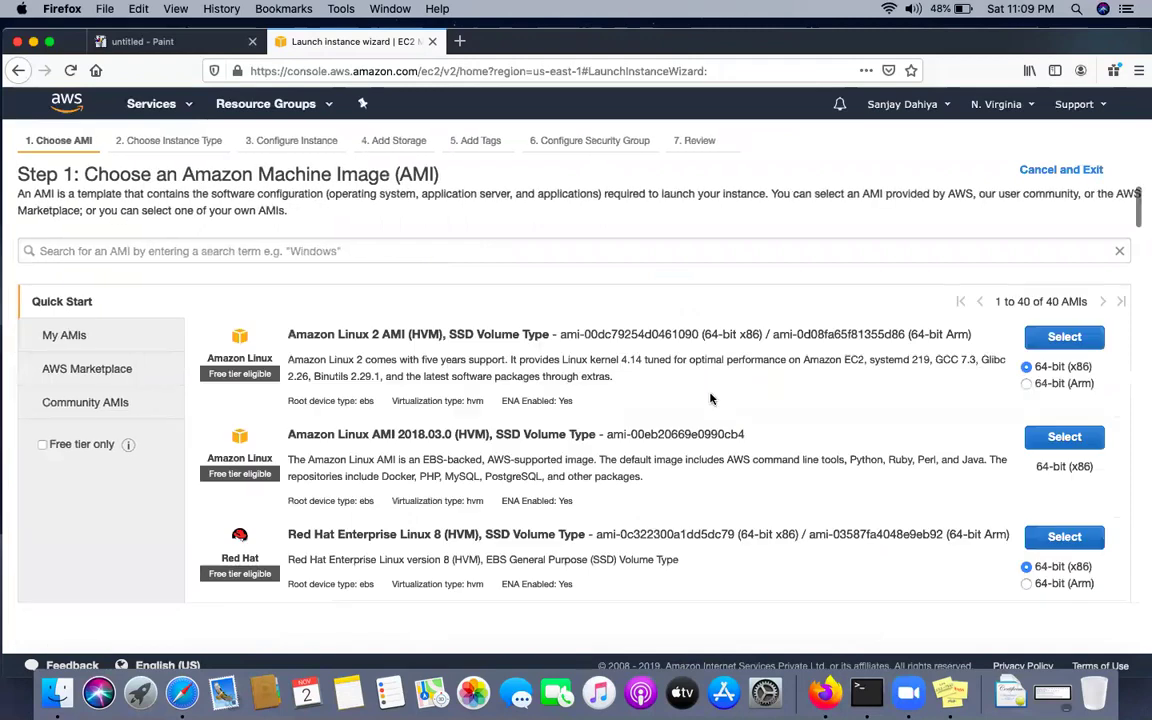
pyautogui.click(1066, 338)
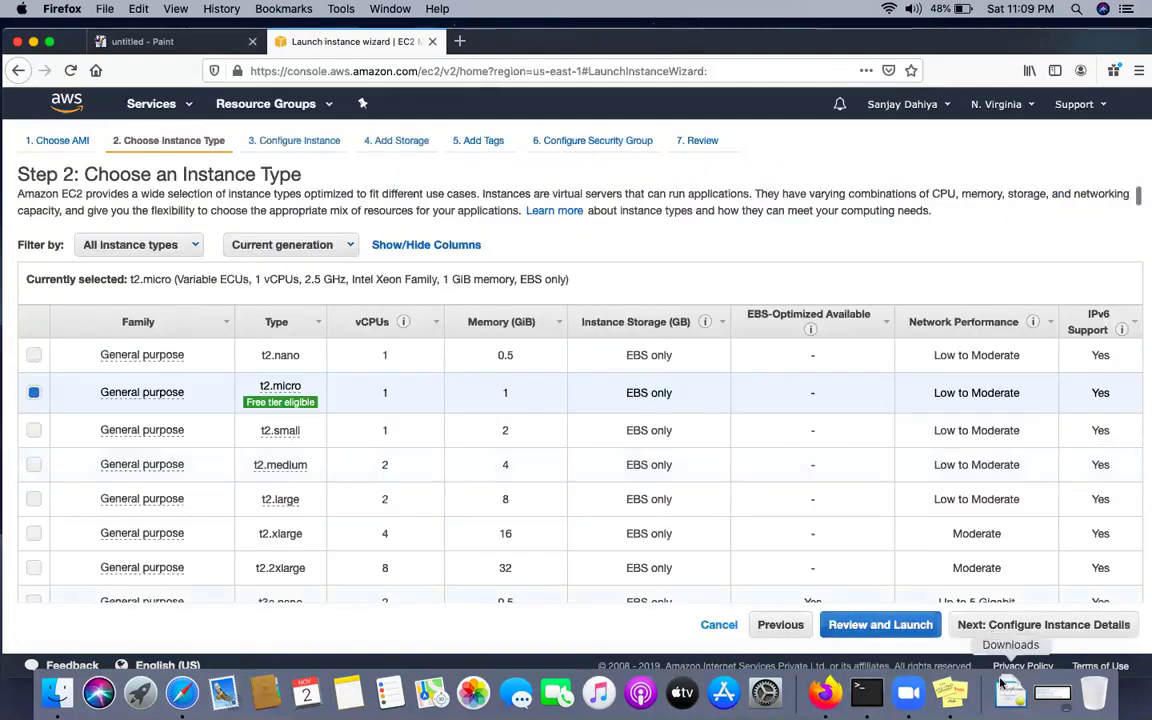
pyautogui.click(1040, 622)
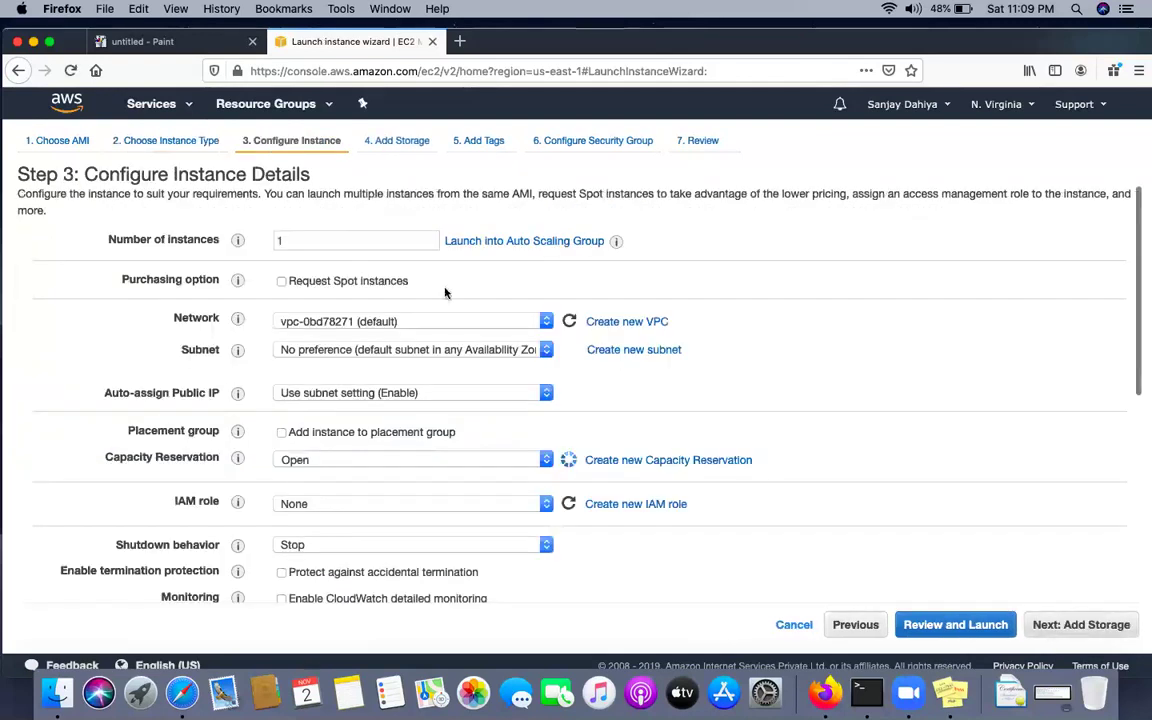
pyautogui.click(1065, 624)
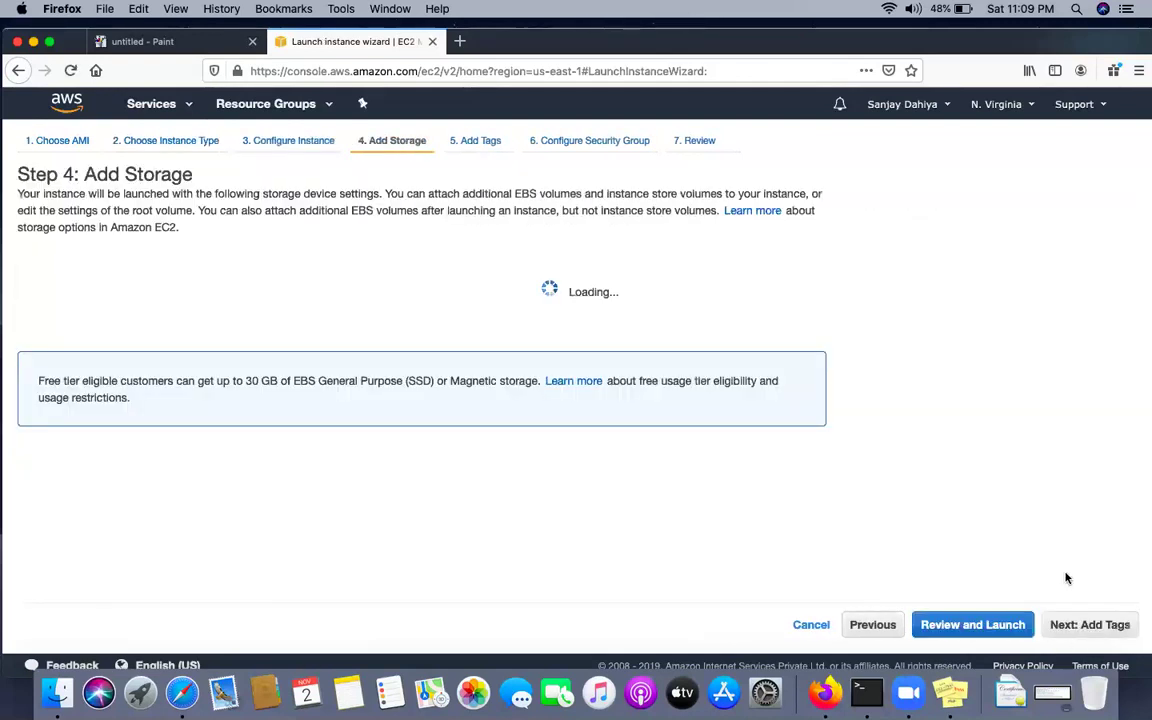
pyautogui.click(1059, 625)
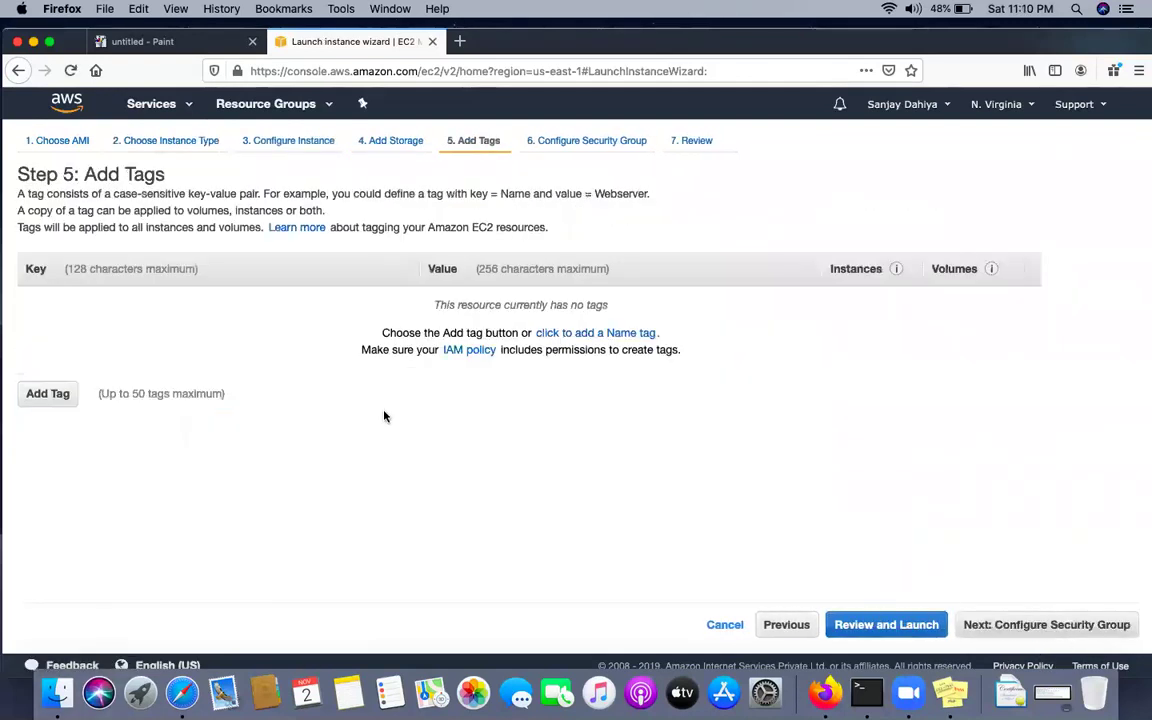
# Add a tag to the new instance with the key Name and the value Docker-HOST.
pyautogui.click(48, 394)
pyautogui.write('Name')
pyautogui.press('Tab')
pyautogui.write('Docke')
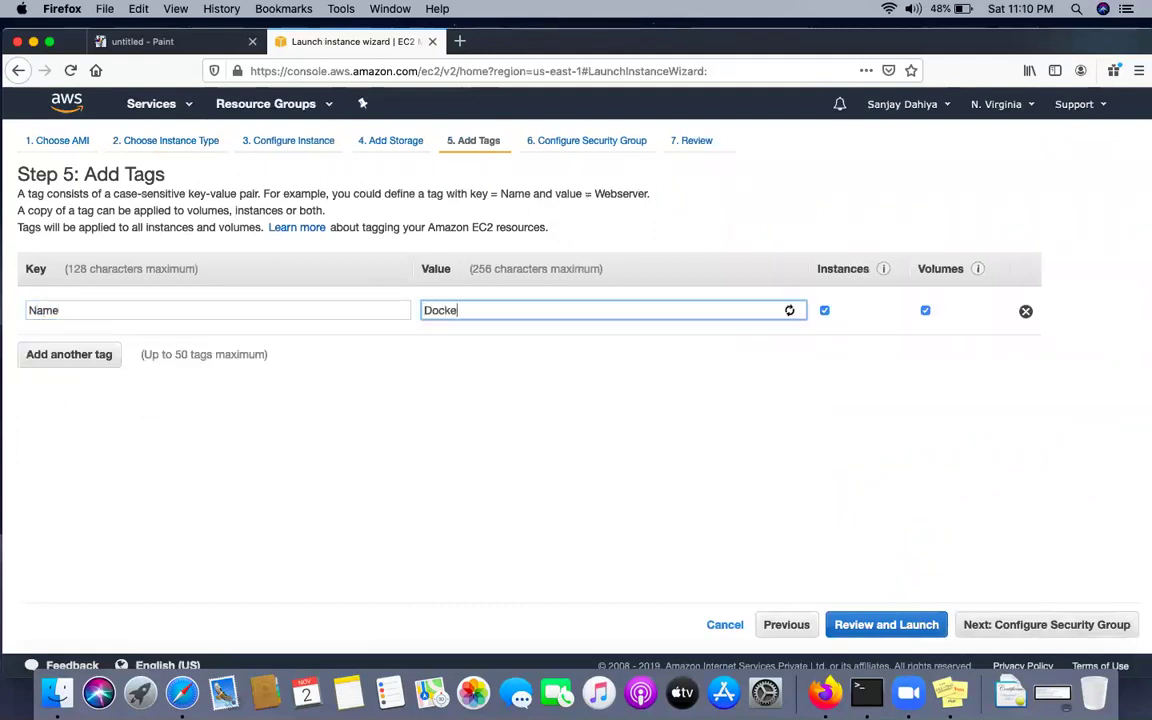
pyautogui.write('r-HOST')
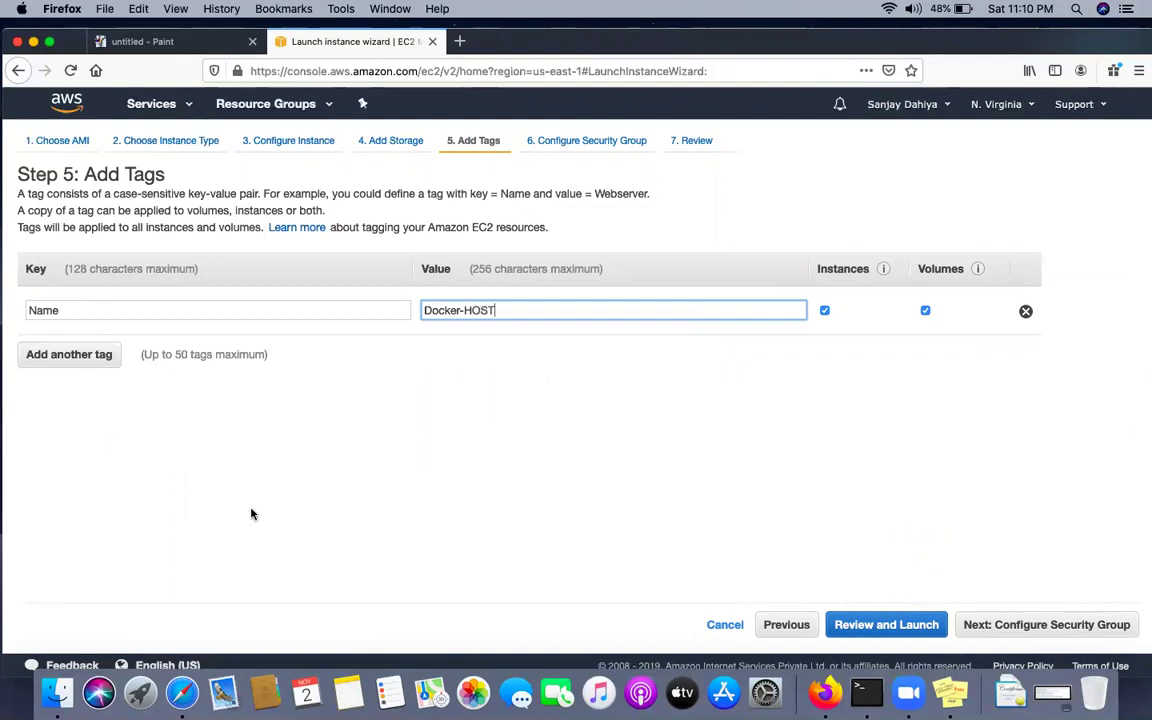
# Change the new security group's SSH rule to the All traffic type with the source Anywhere.
pyautogui.click(1005, 628)
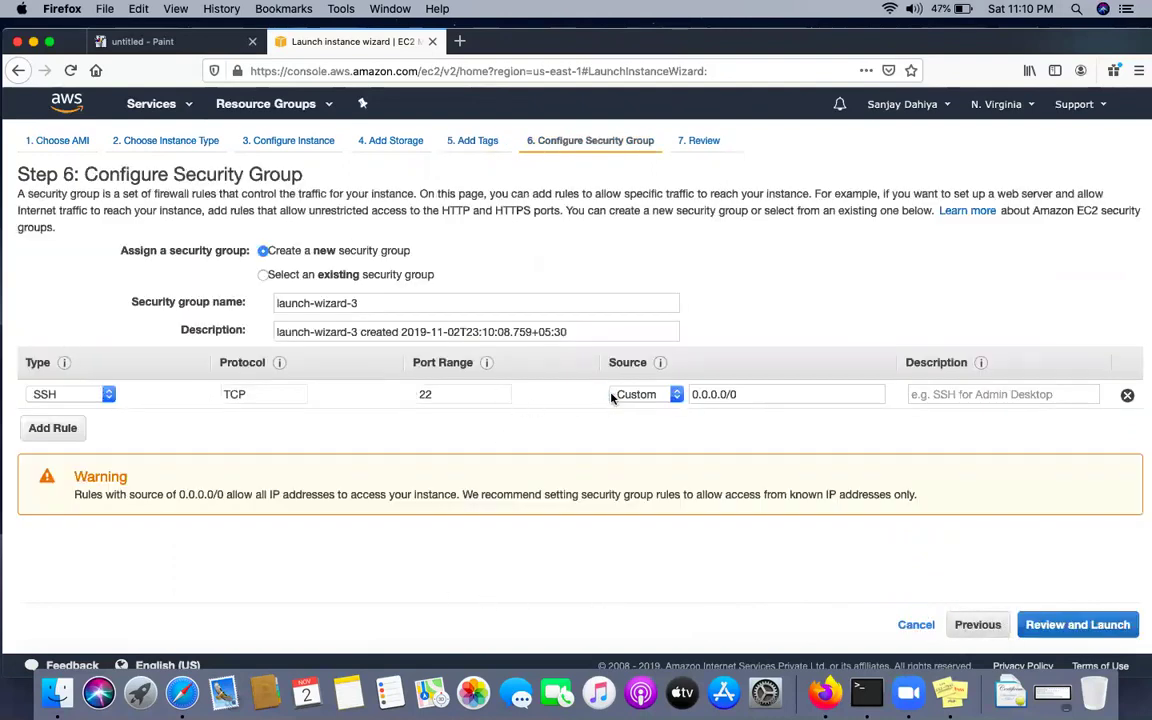
pyautogui.click(612, 398)
pyautogui.click(641, 408)
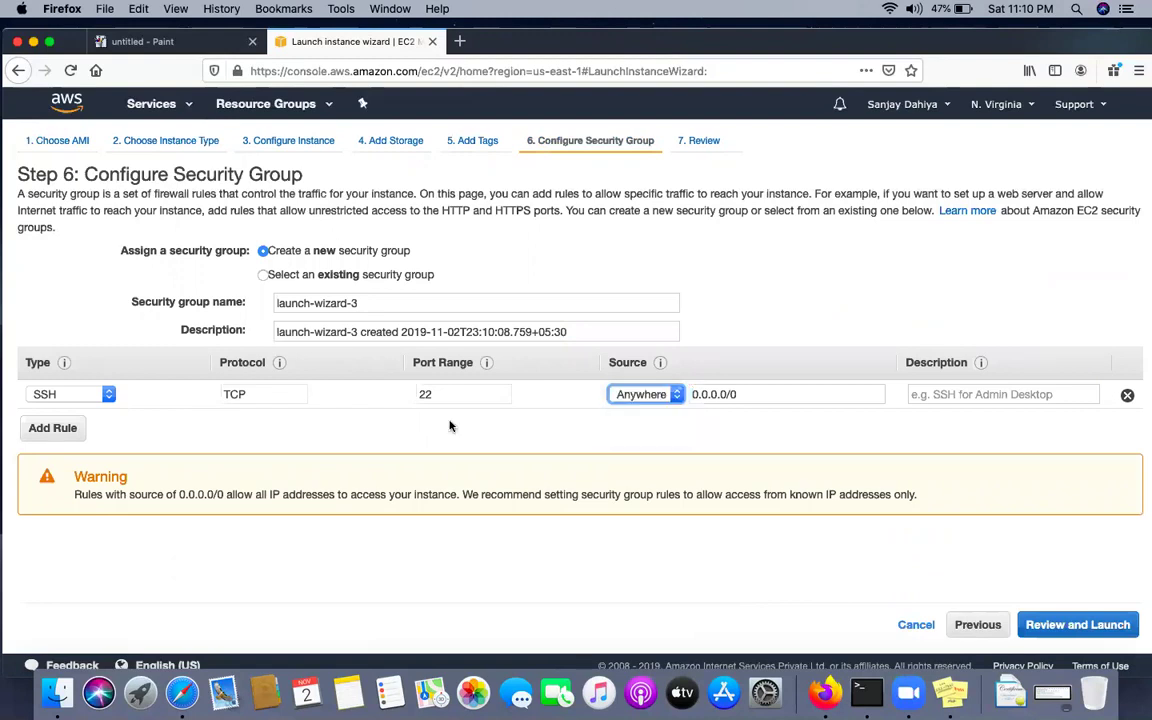
pyautogui.click(62, 396)
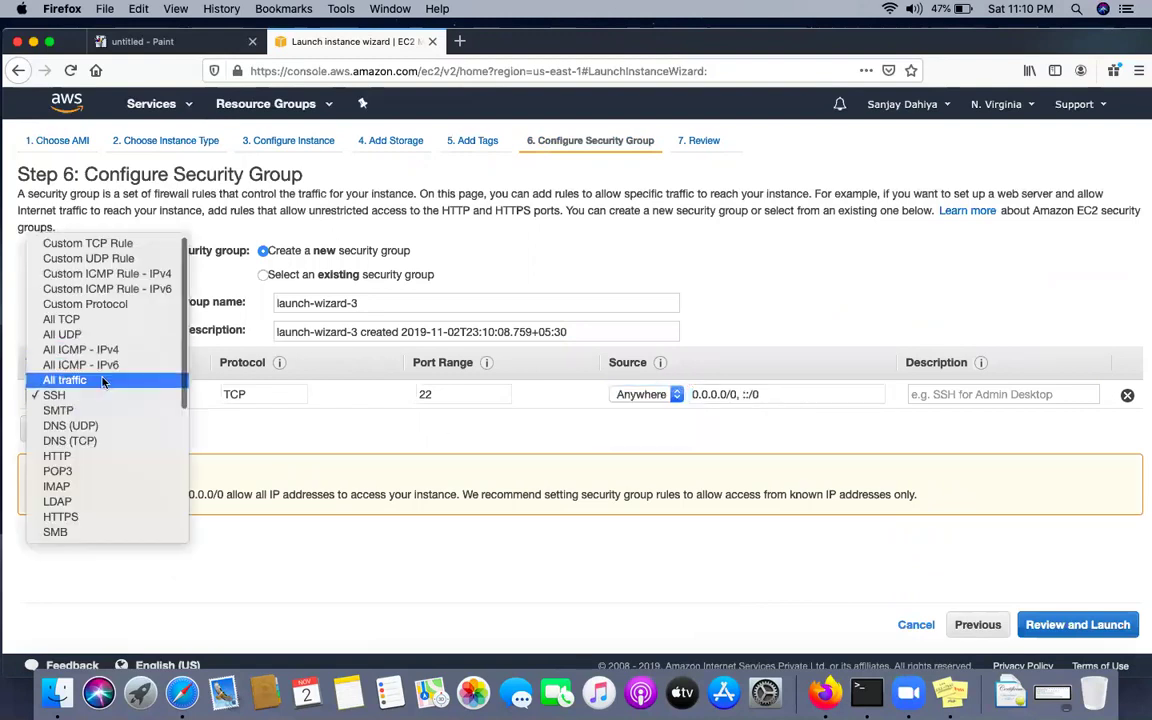
pyautogui.click(103, 381)
# Review and launch the instance with the existing docker key pair, acknowledging access to its private key file.
pyautogui.click(1086, 628)
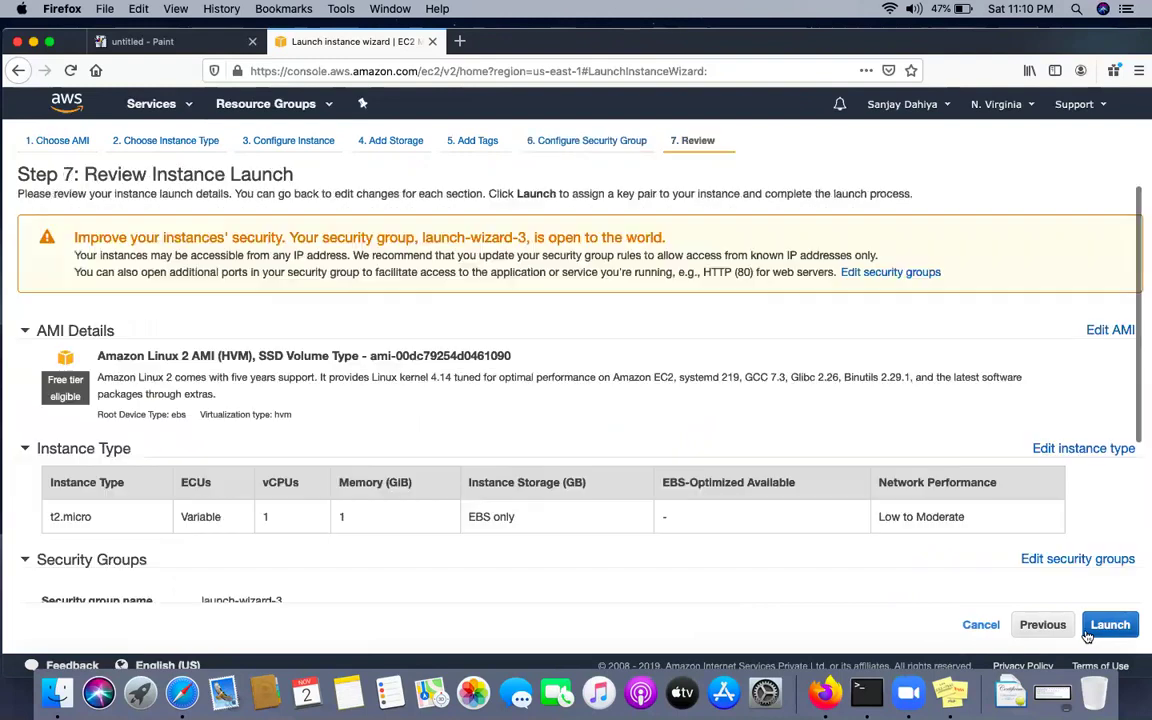
pyautogui.click(1108, 624)
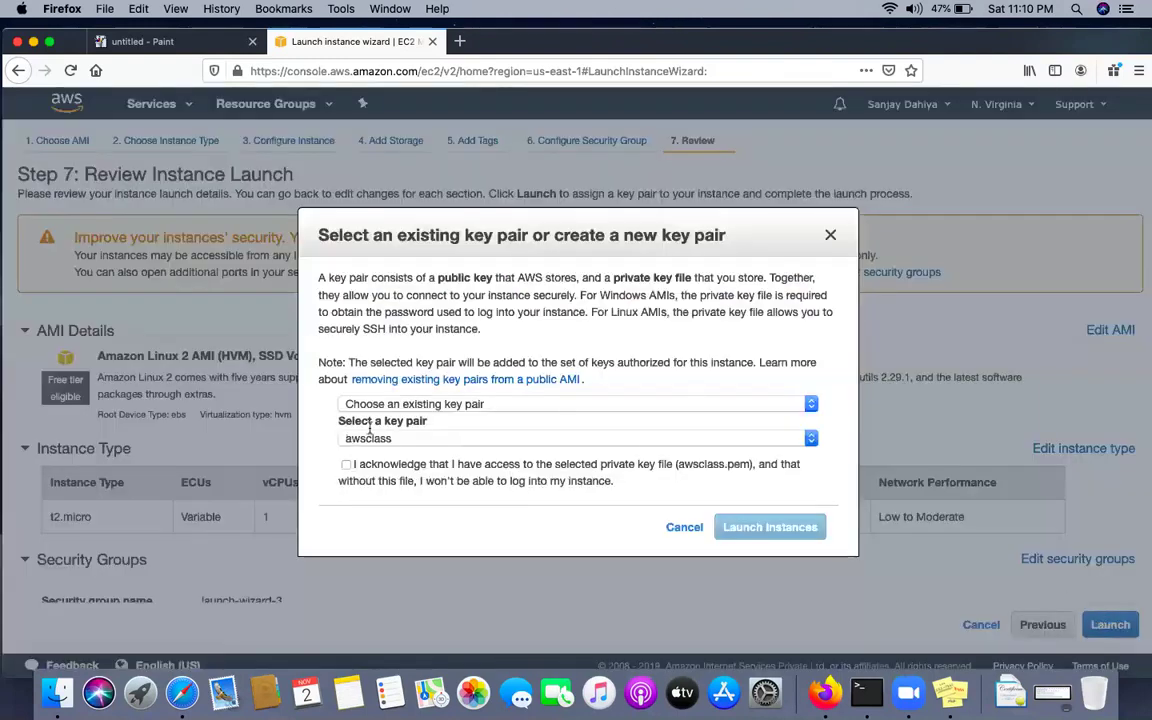
pyautogui.click(375, 441)
pyautogui.click(373, 451)
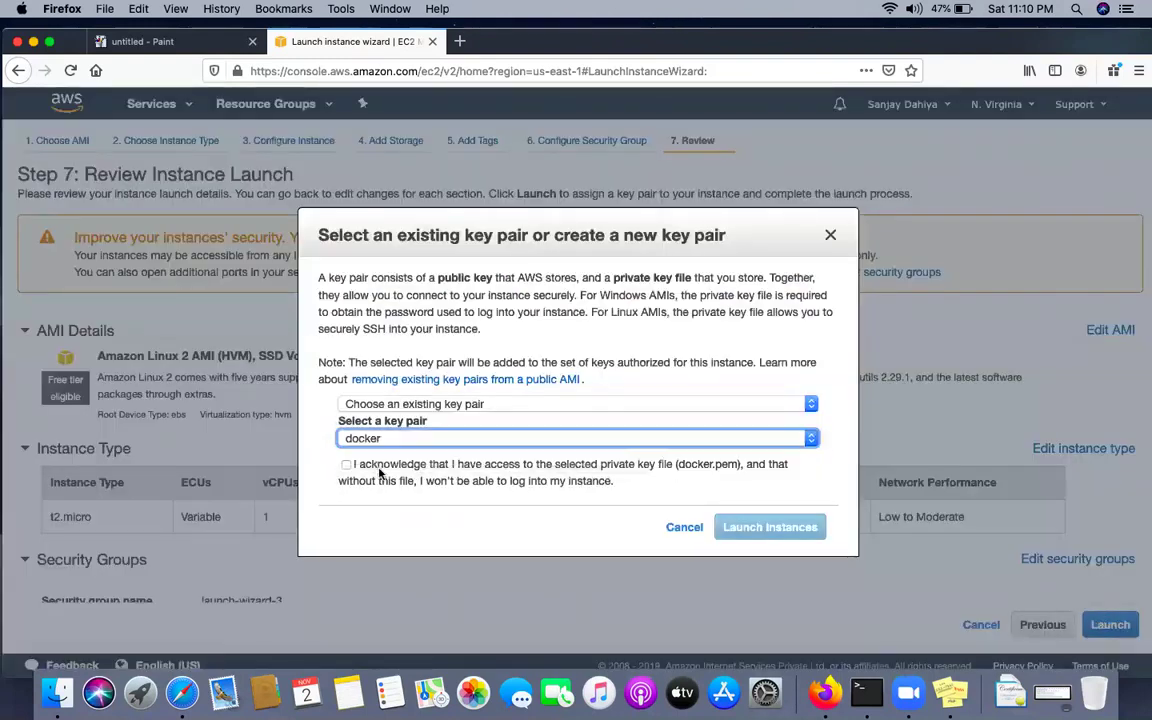
pyautogui.click(390, 467)
pyautogui.click(777, 536)
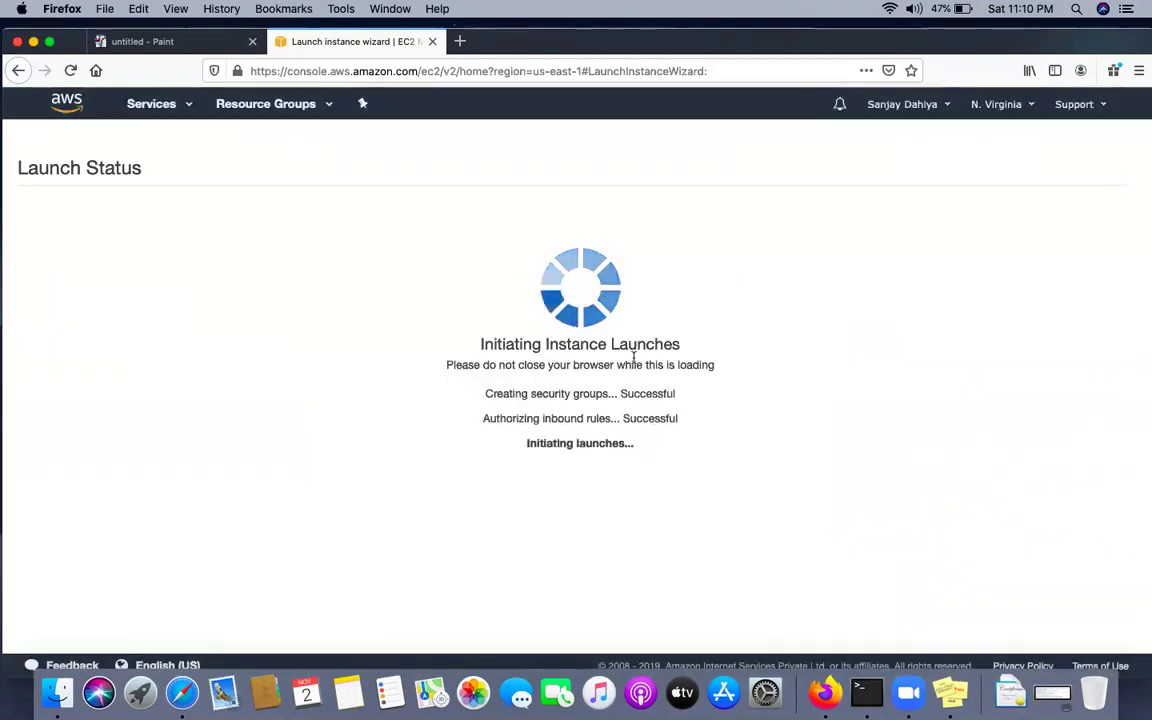
# Open the instances list and refresh it repeatedly to check the state of the Docker-HOST instance.
pyautogui.scroll(-2, 895, 470)
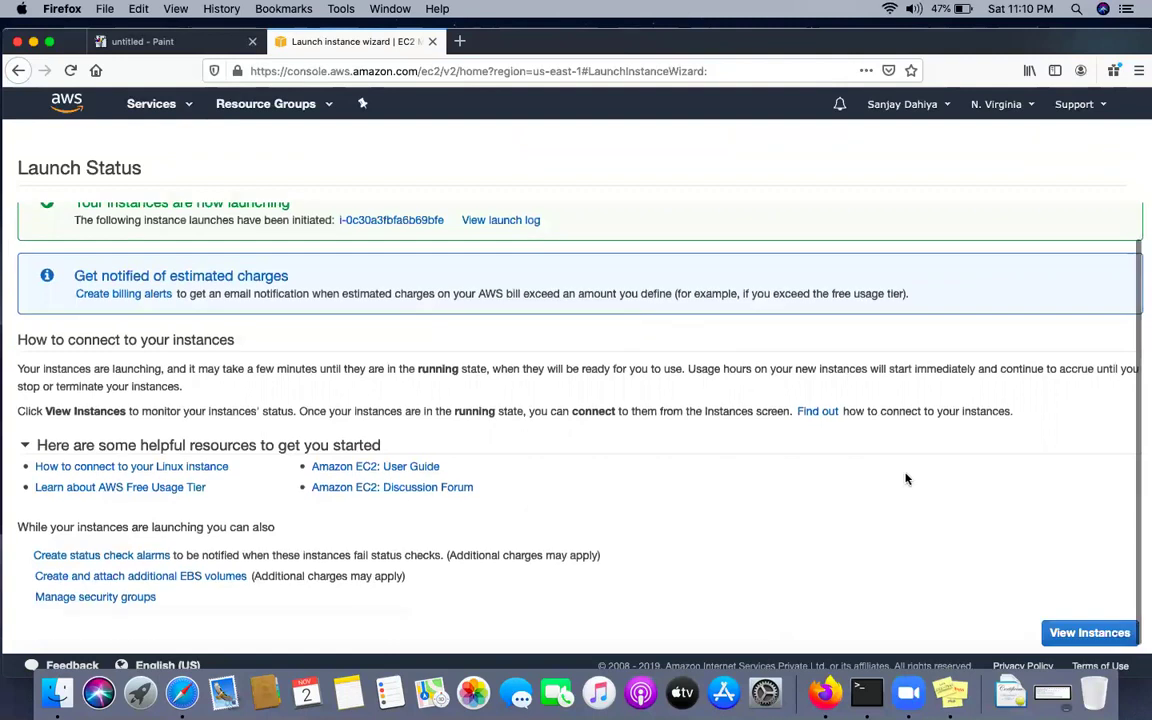
pyautogui.click(1090, 636)
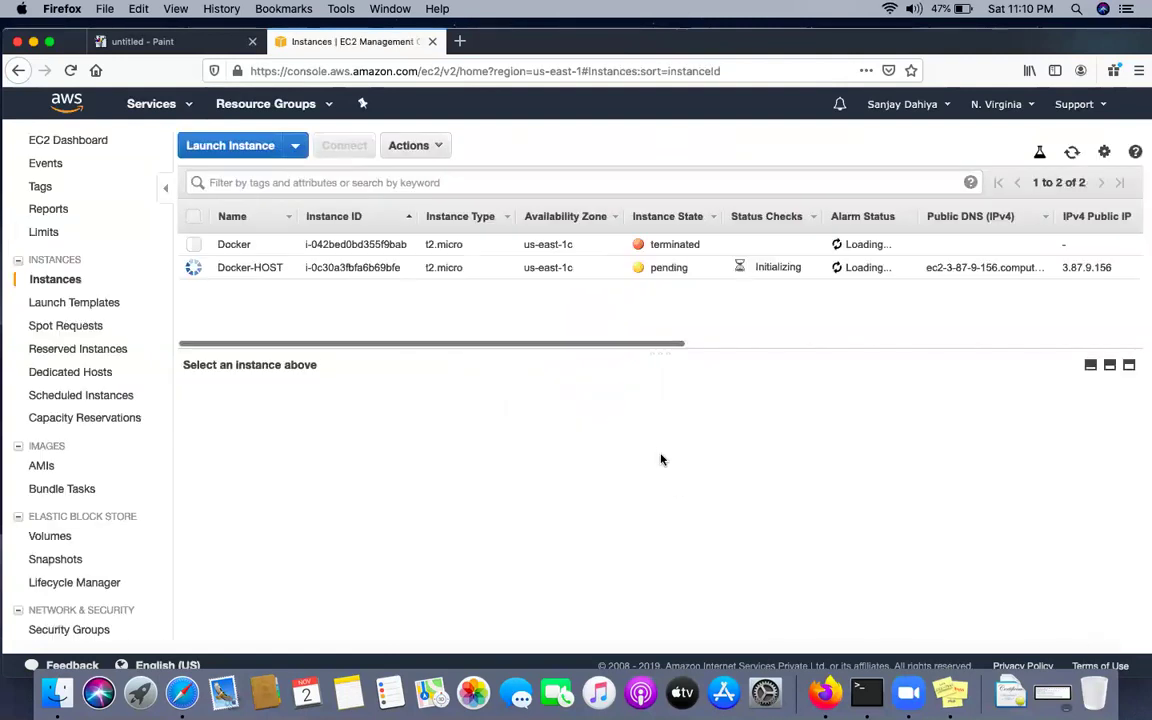
pyautogui.click(1072, 154)
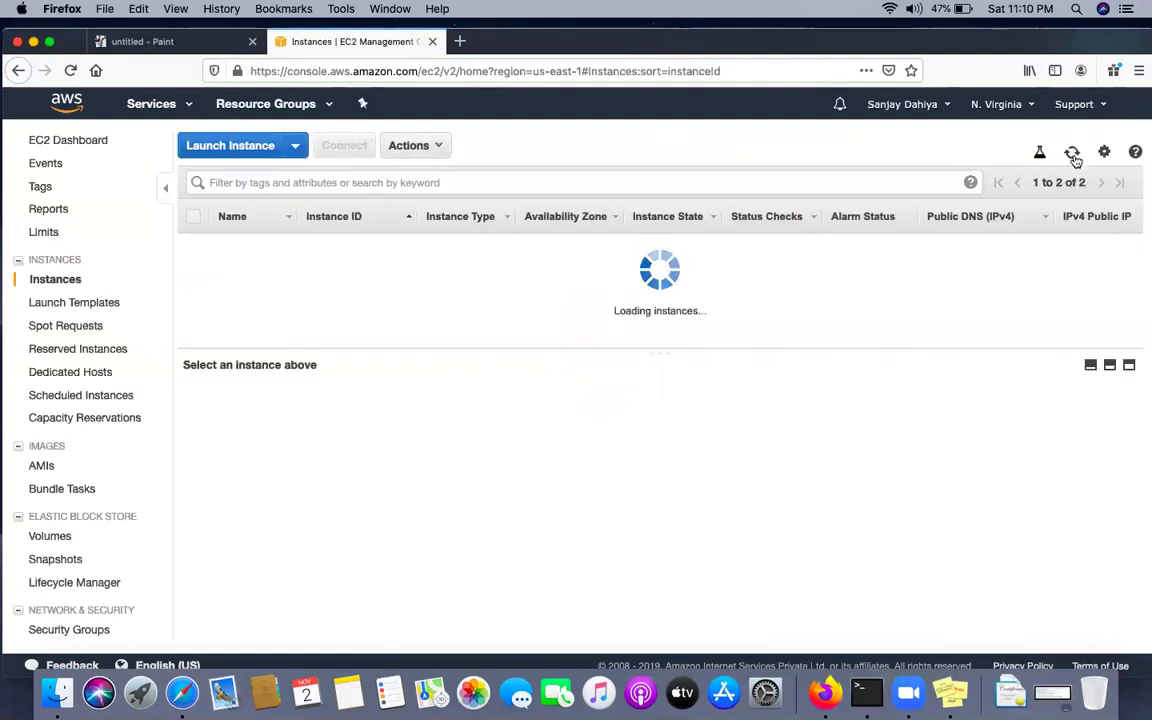
pyautogui.click(1073, 155)
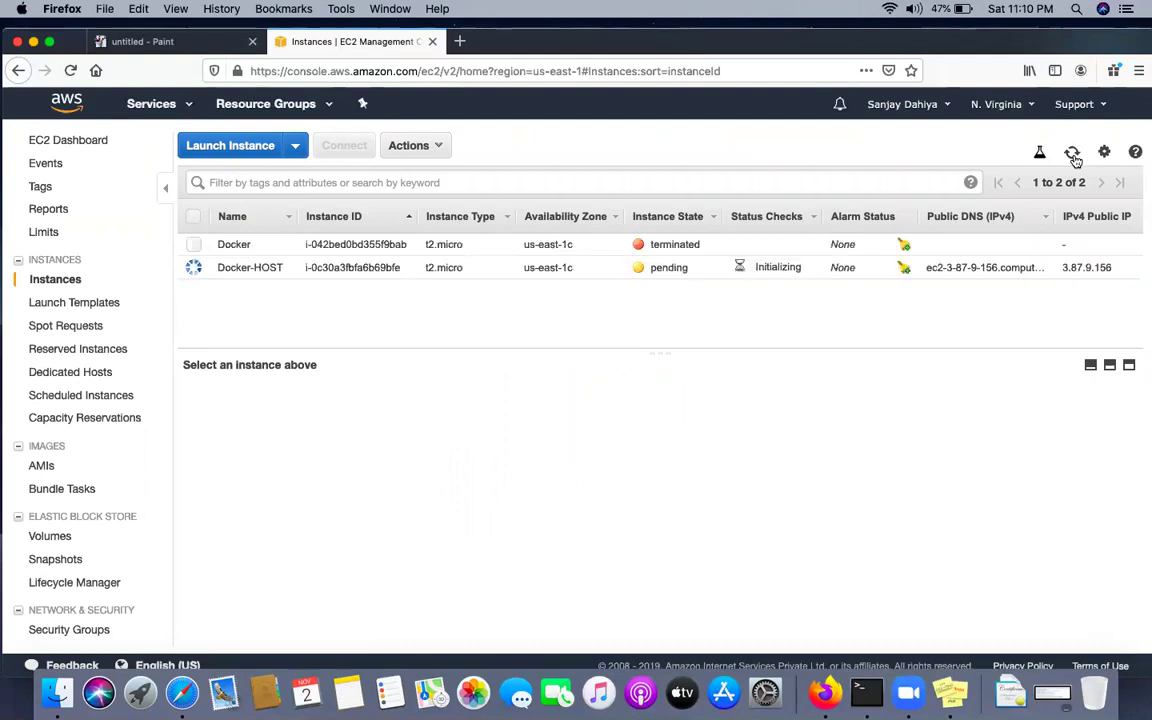
pyautogui.click(1073, 155)
pyautogui.click(1072, 153)
pyautogui.click(1073, 155)
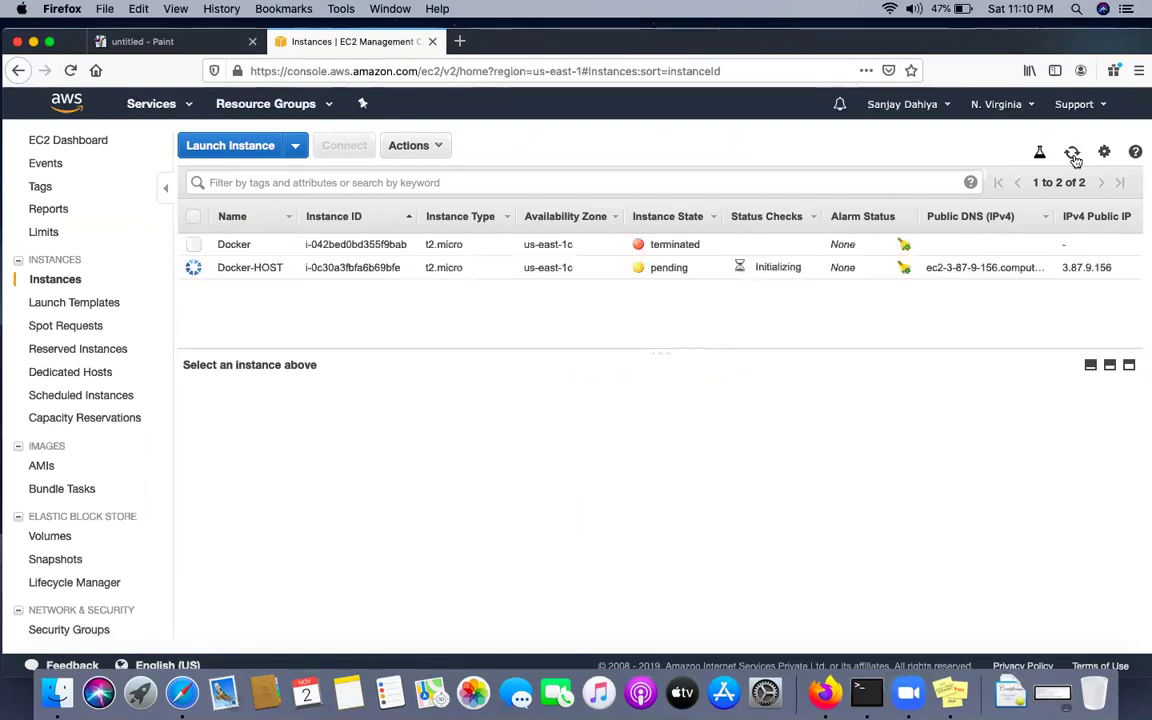
pyautogui.click(1073, 155)
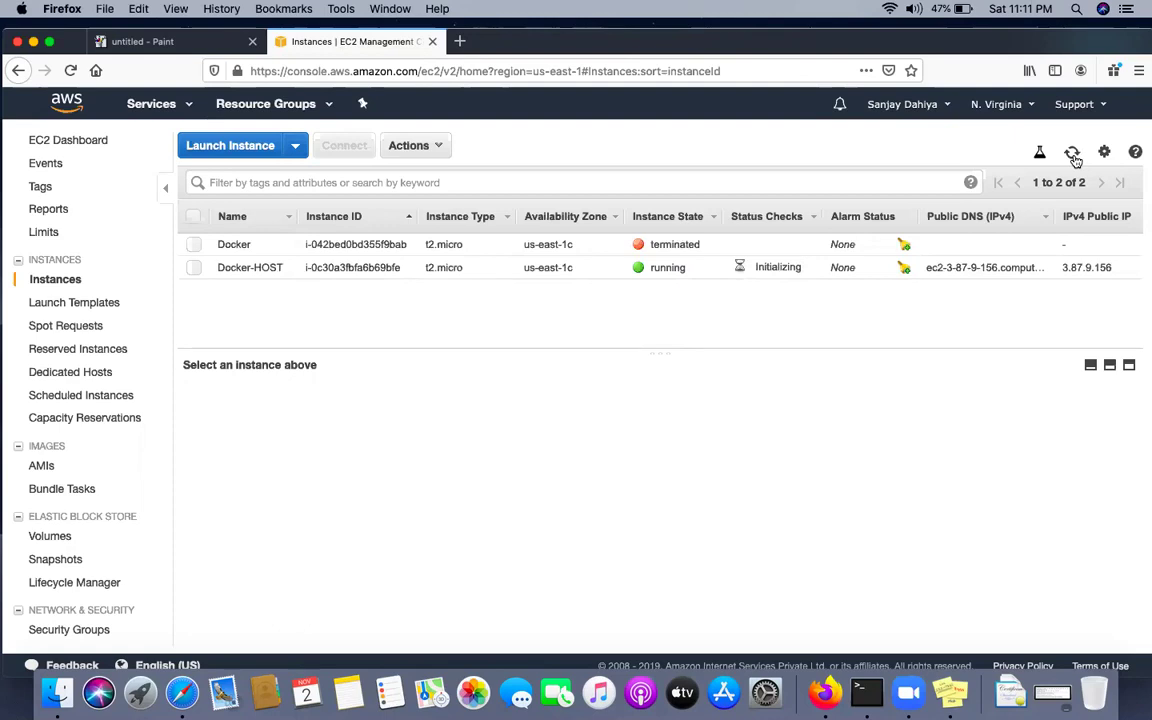
pyautogui.click(1073, 155)
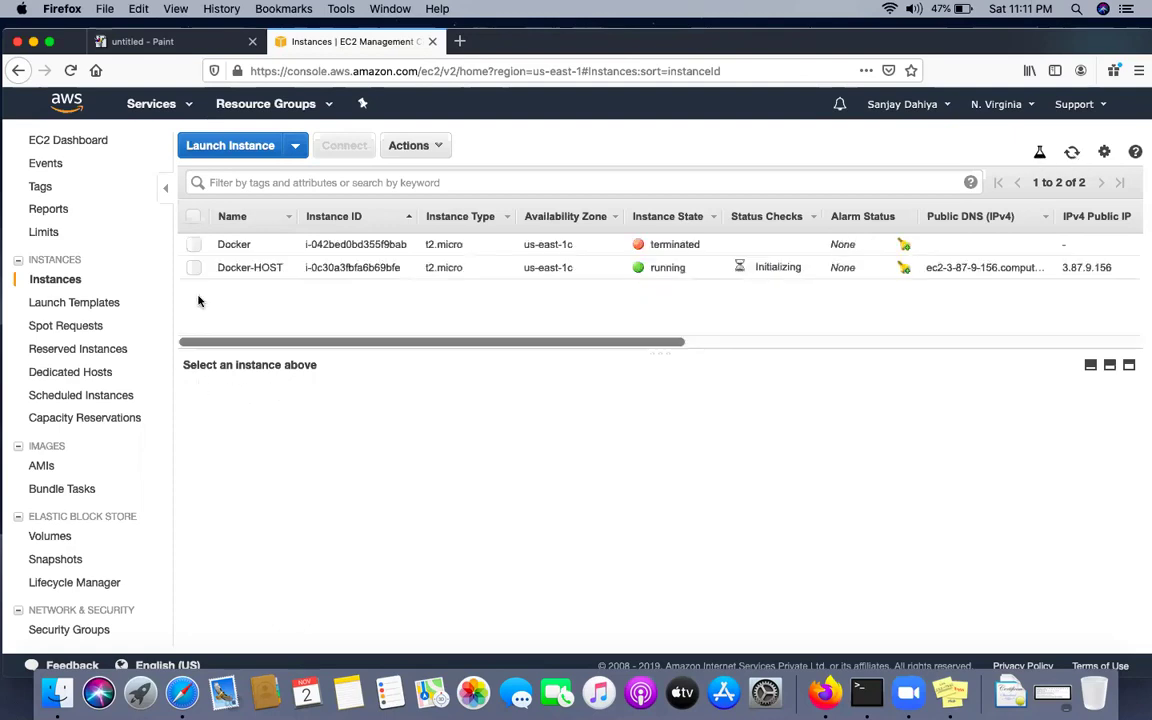
# Connect to the Docker-HOST instance through the browser-based EC2 Instance Connect session.
pyautogui.click(194, 268)
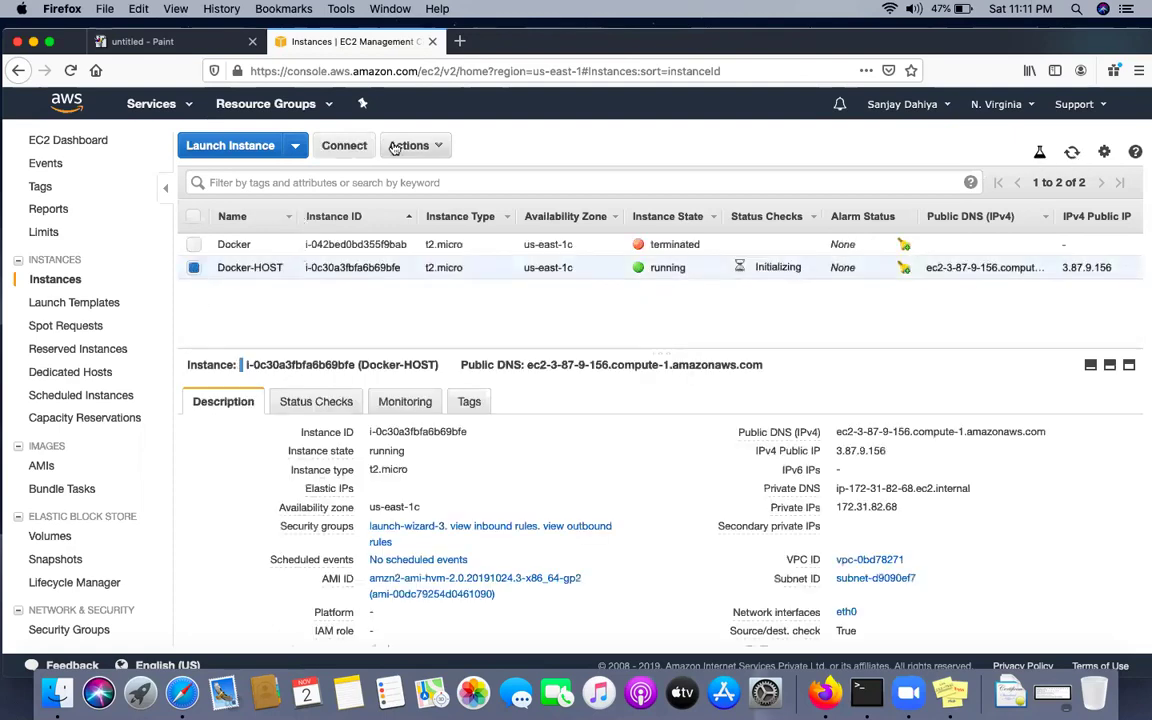
pyautogui.click(424, 146)
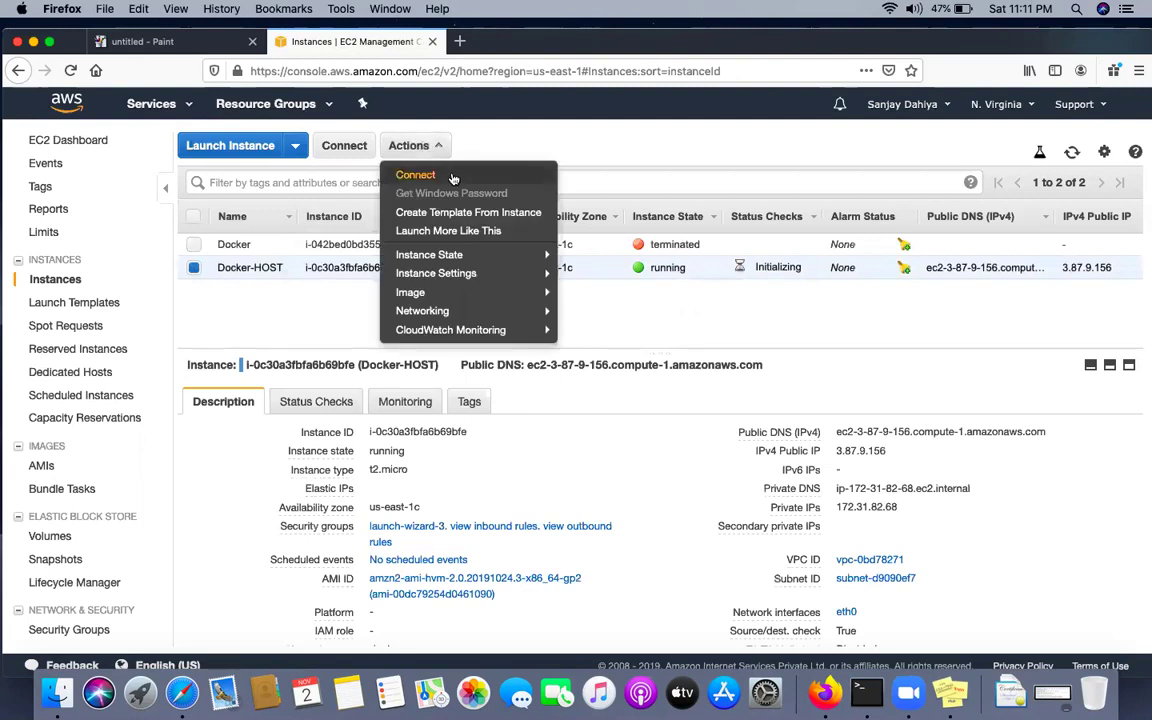
pyautogui.click(410, 170)
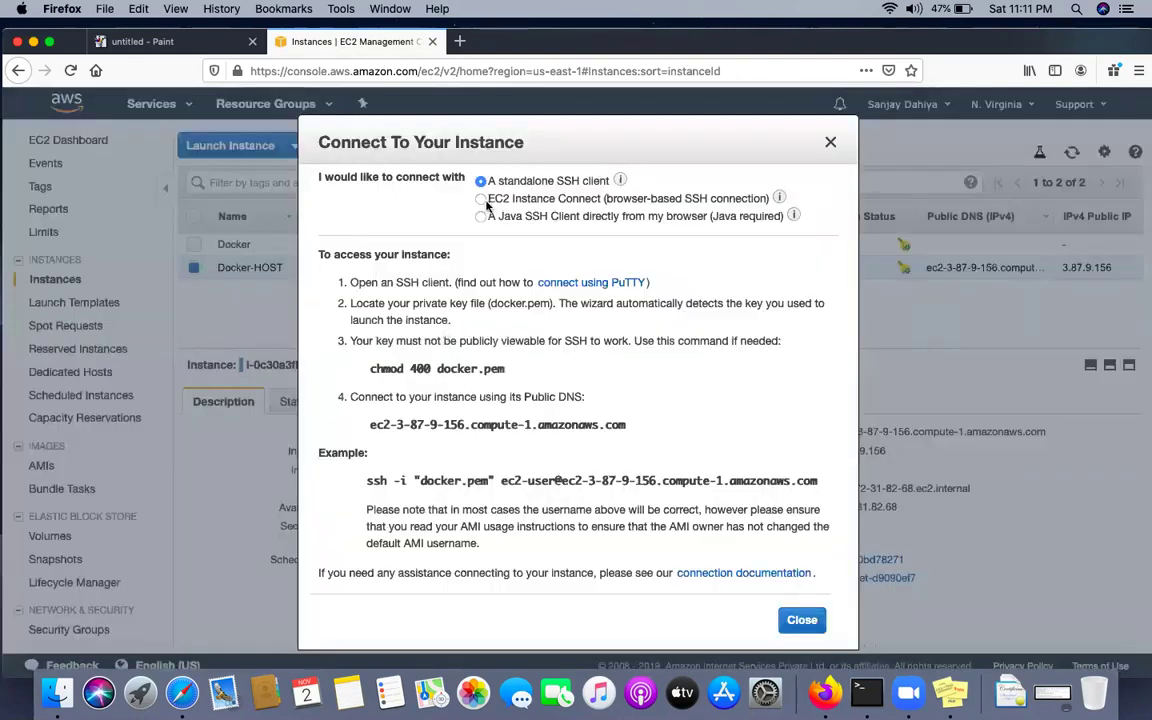
pyautogui.click(480, 199)
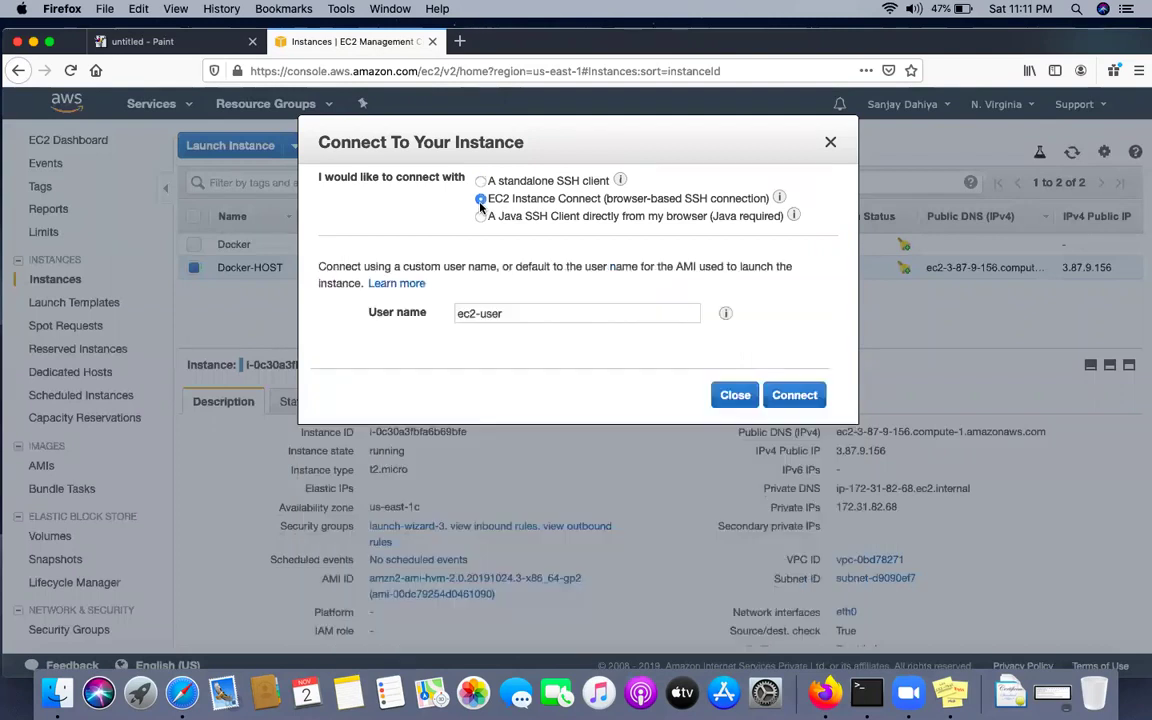
pyautogui.click(784, 400)
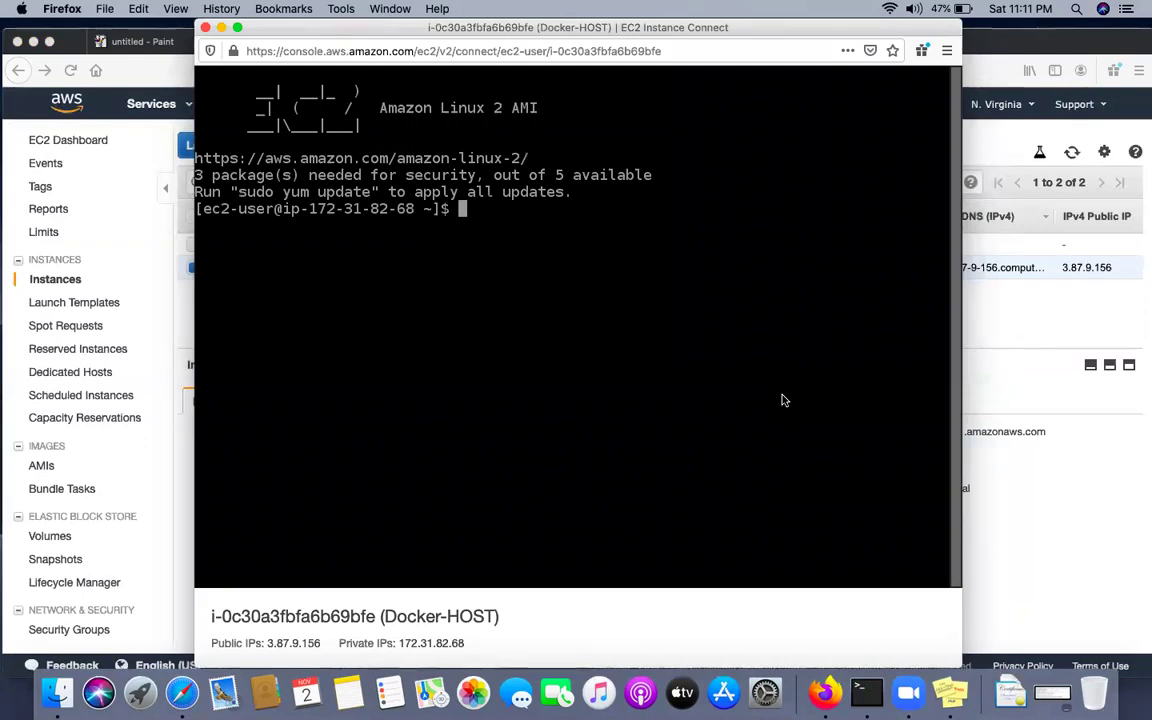
# Switch to the root user with sudo su, change to root's home directory with cd, and clear the terminal.
pyautogui.press('Return')
pyautogui.press('Return')
pyautogui.press('Return')
pyautogui.write('sudo su')
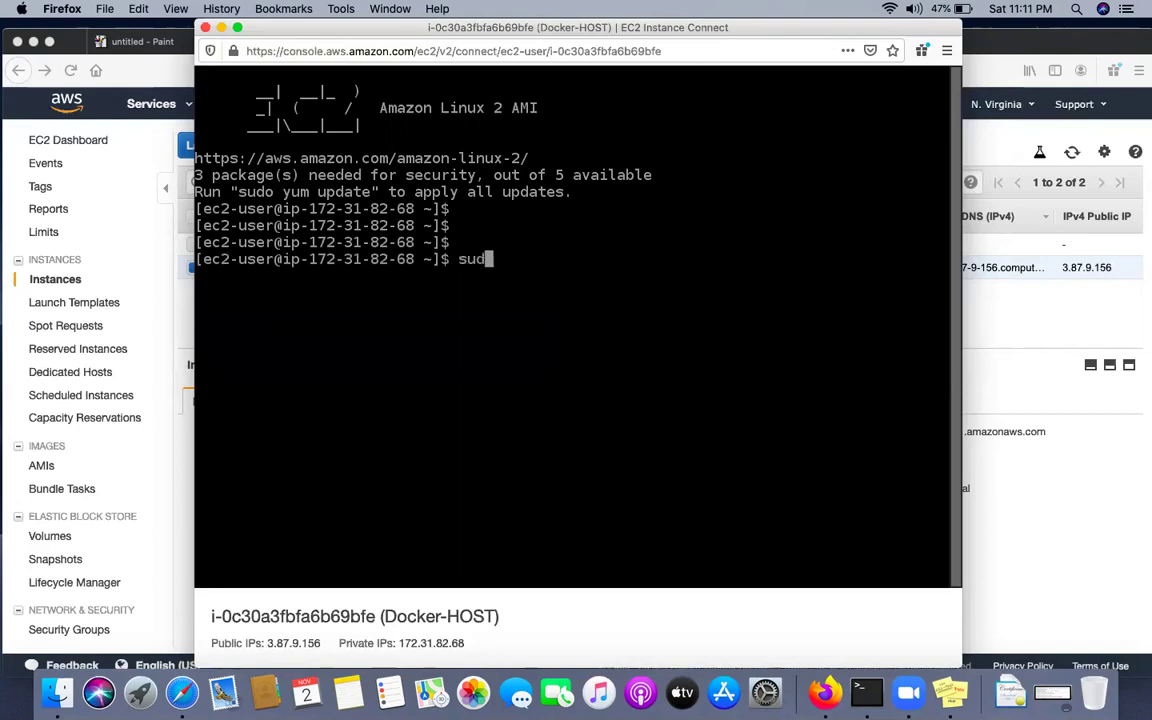
pyautogui.press('Return')
pyautogui.press('Return')
pyautogui.press('Return')
pyautogui.press('Return')
pyautogui.write('cd')
pyautogui.press('Return')
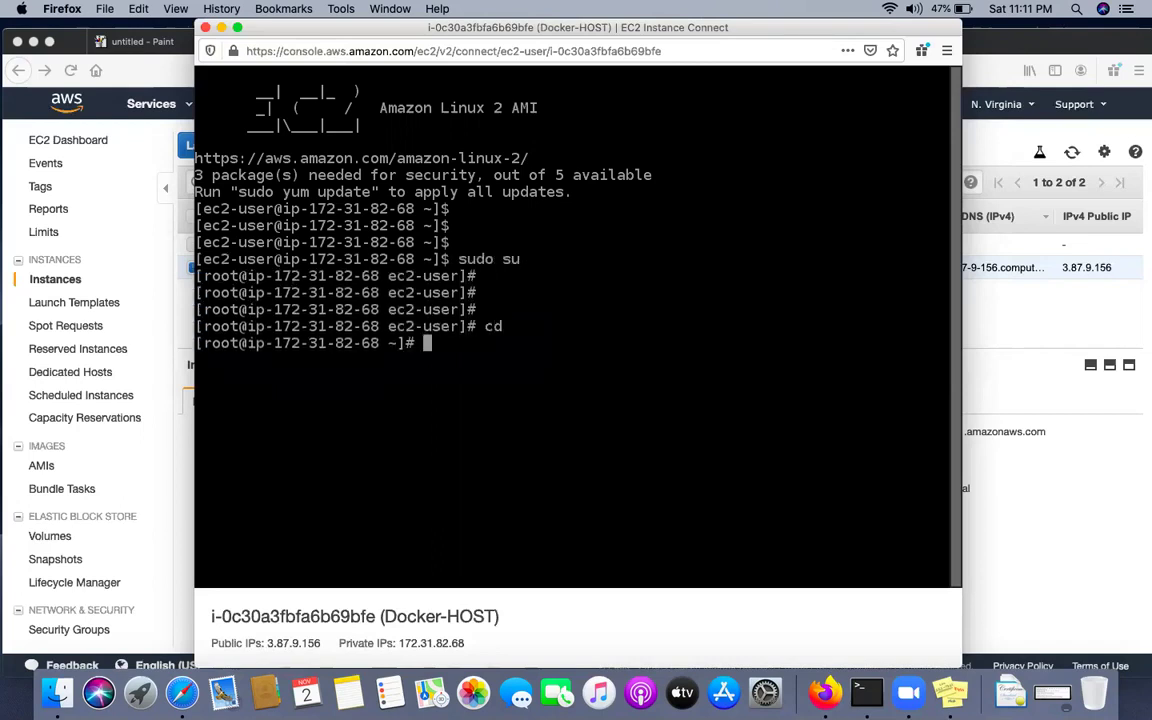
pyautogui.press('Return')
pyautogui.press('Return')
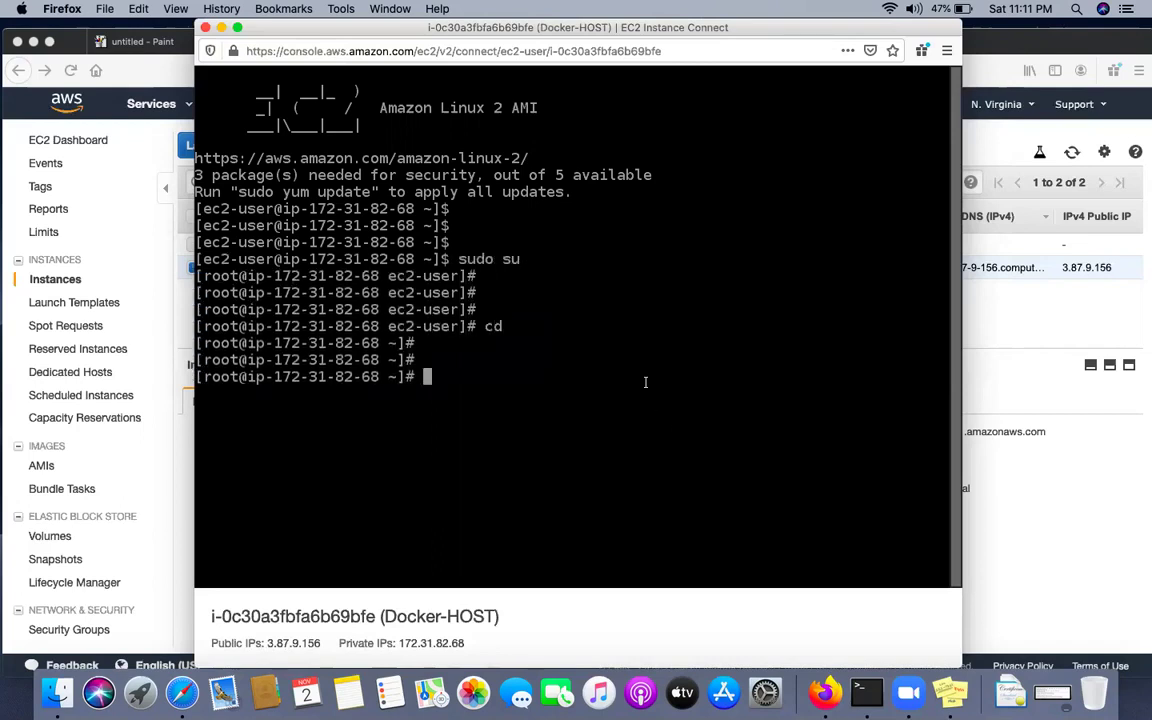
pyautogui.hotkey('ctrl', 'l')
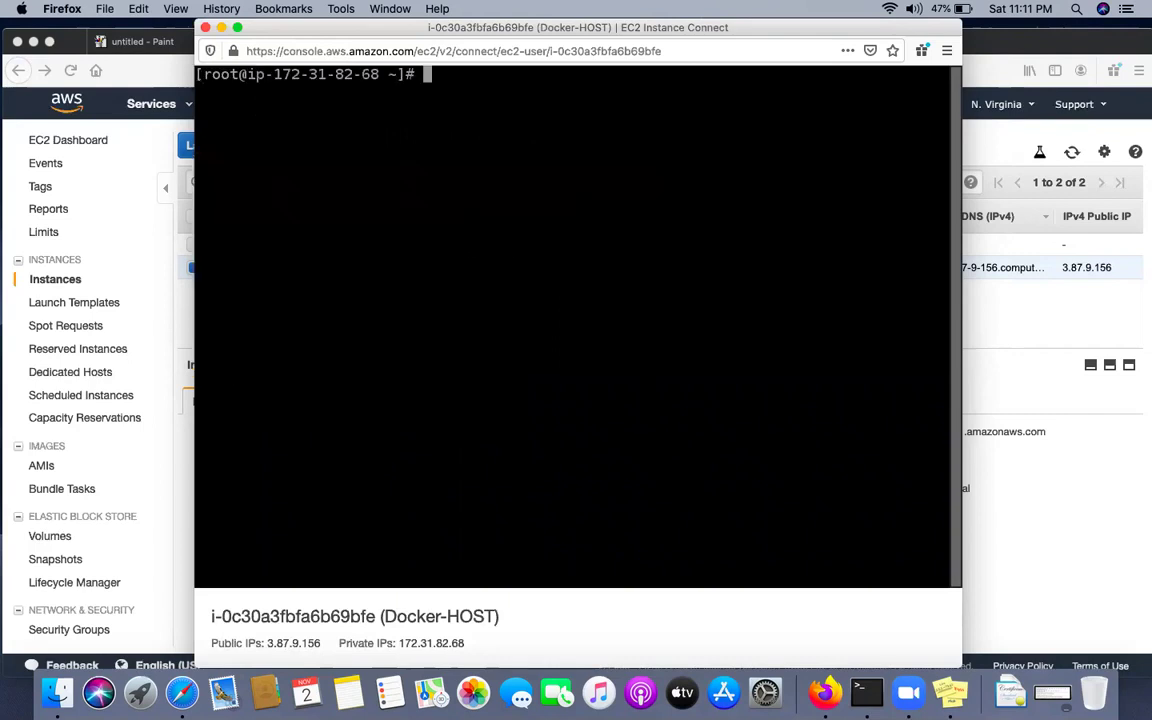
# Check whether Docker is installed by running docker --version and docker info.
pyautogui.write('docker --version')
pyautogui.press('Return')
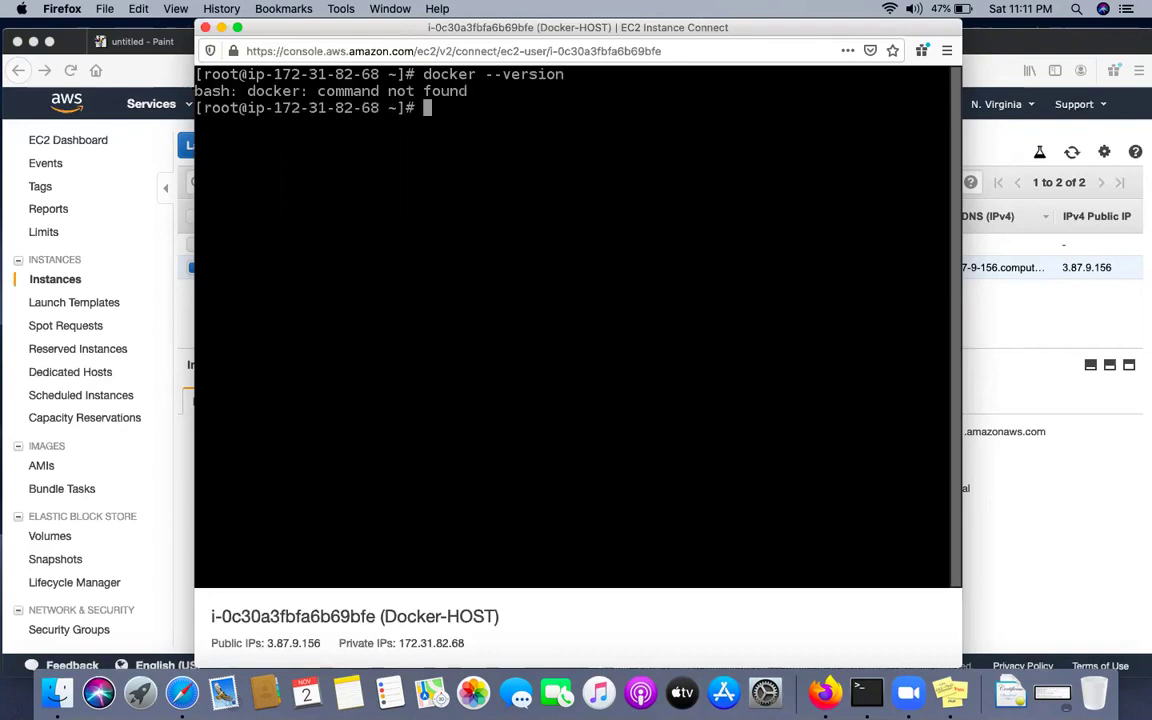
pyautogui.write('docker infod')
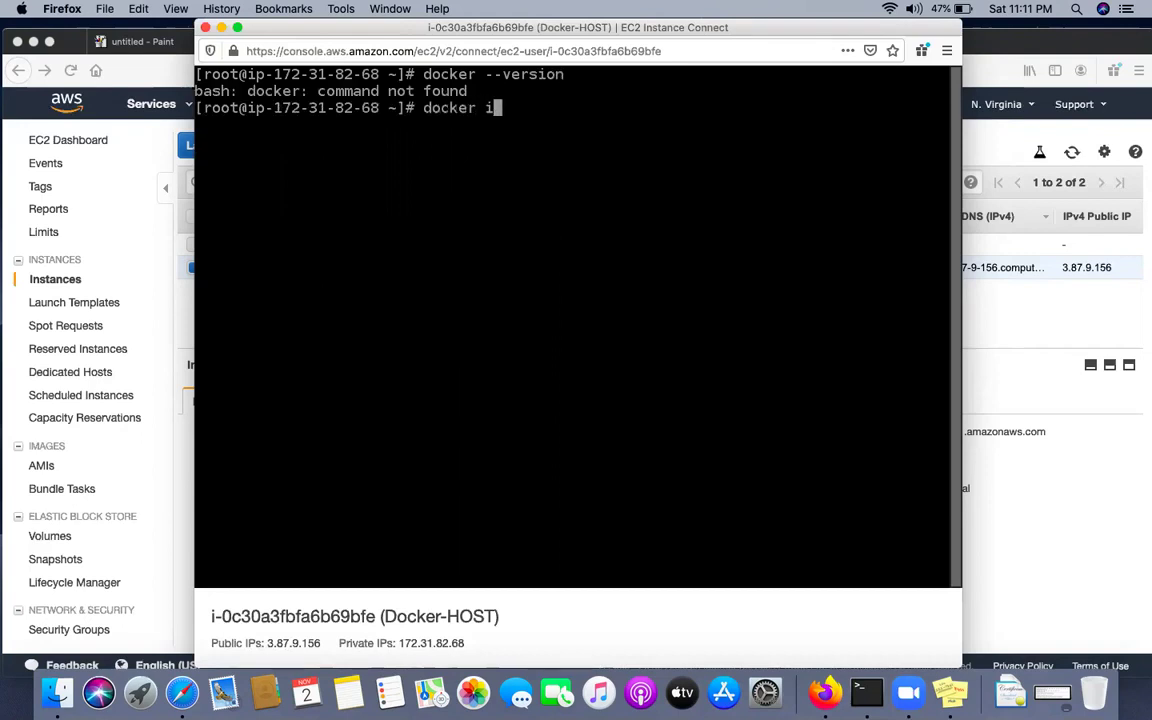
pyautogui.press('Return')
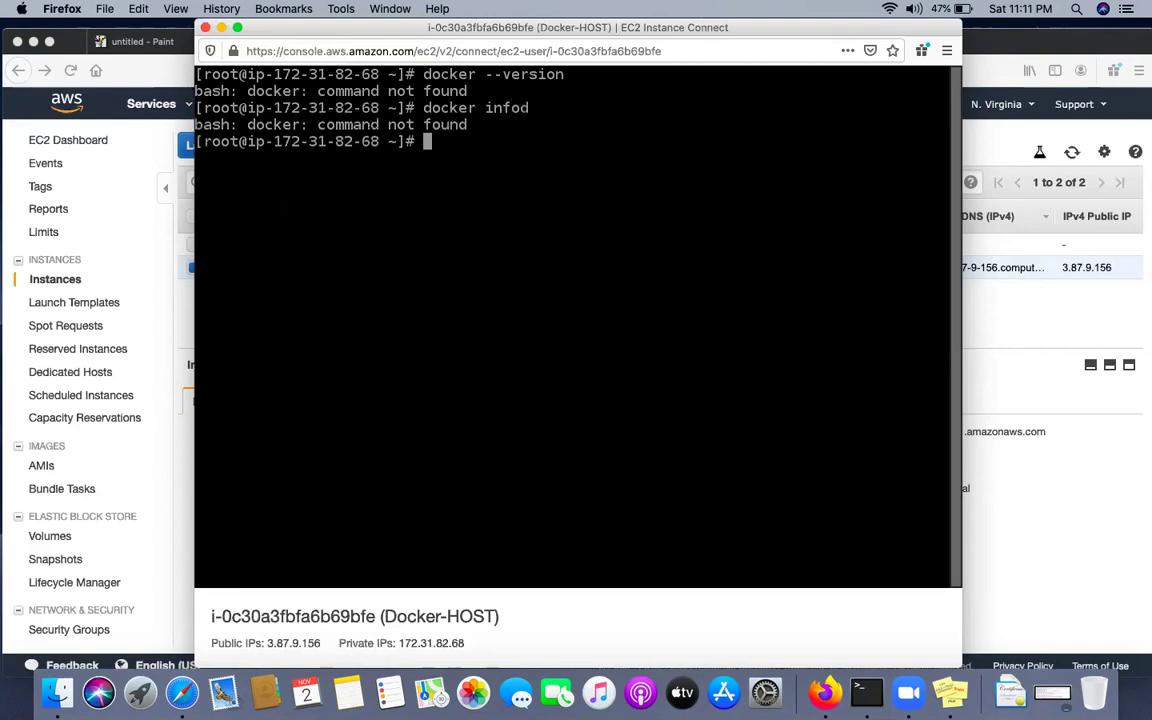
pyautogui.press('Up')
pyautogui.press('BackSpace')
pyautogui.press('Return')
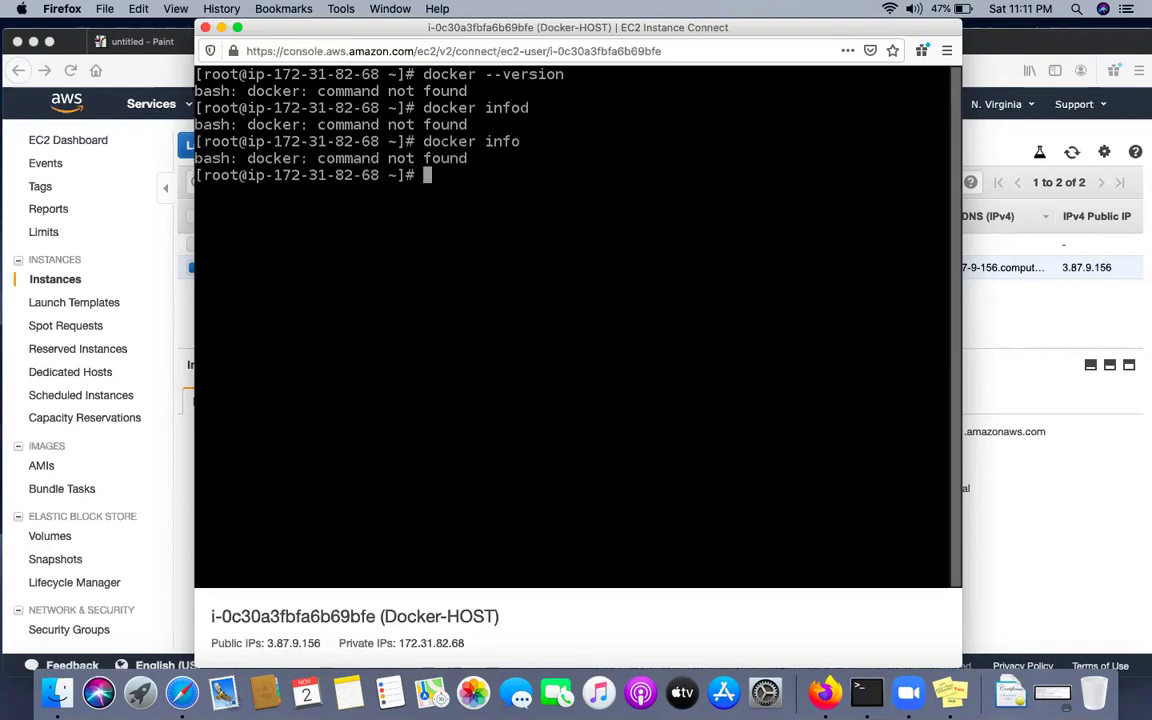
# Install all Docker packages on the instance by running yum install docker* -y.
pyautogui.write('yum install do')
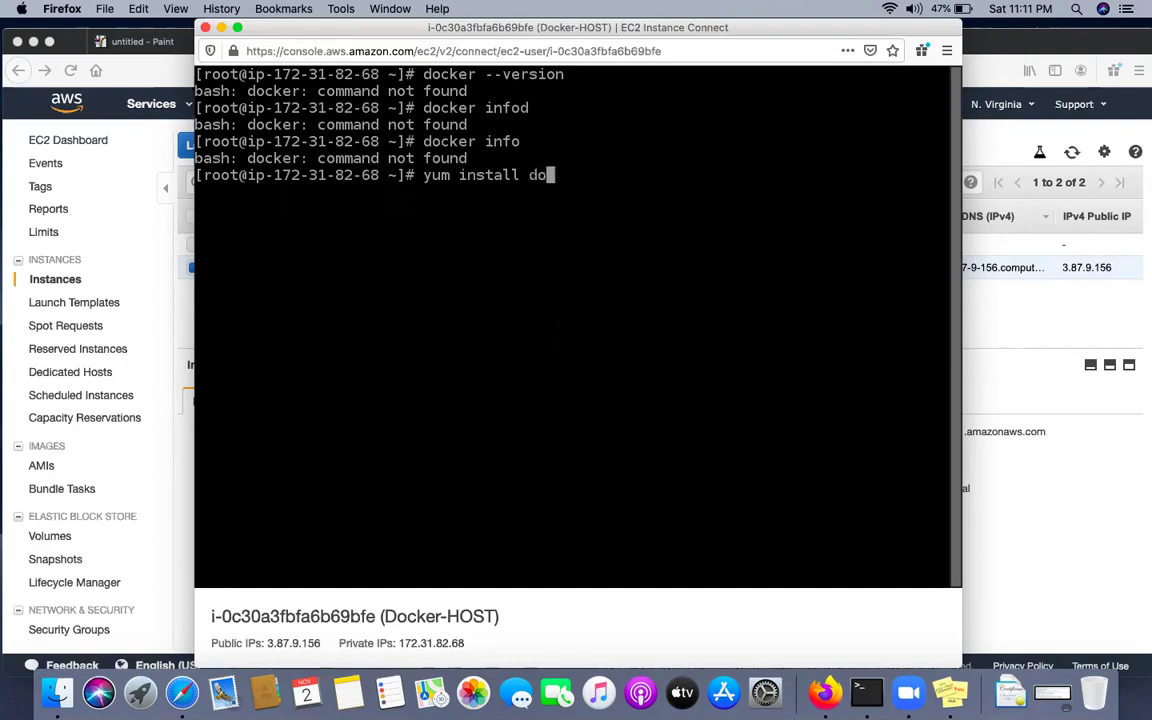
pyautogui.write('cker* -y')
pyautogui.press('Return')
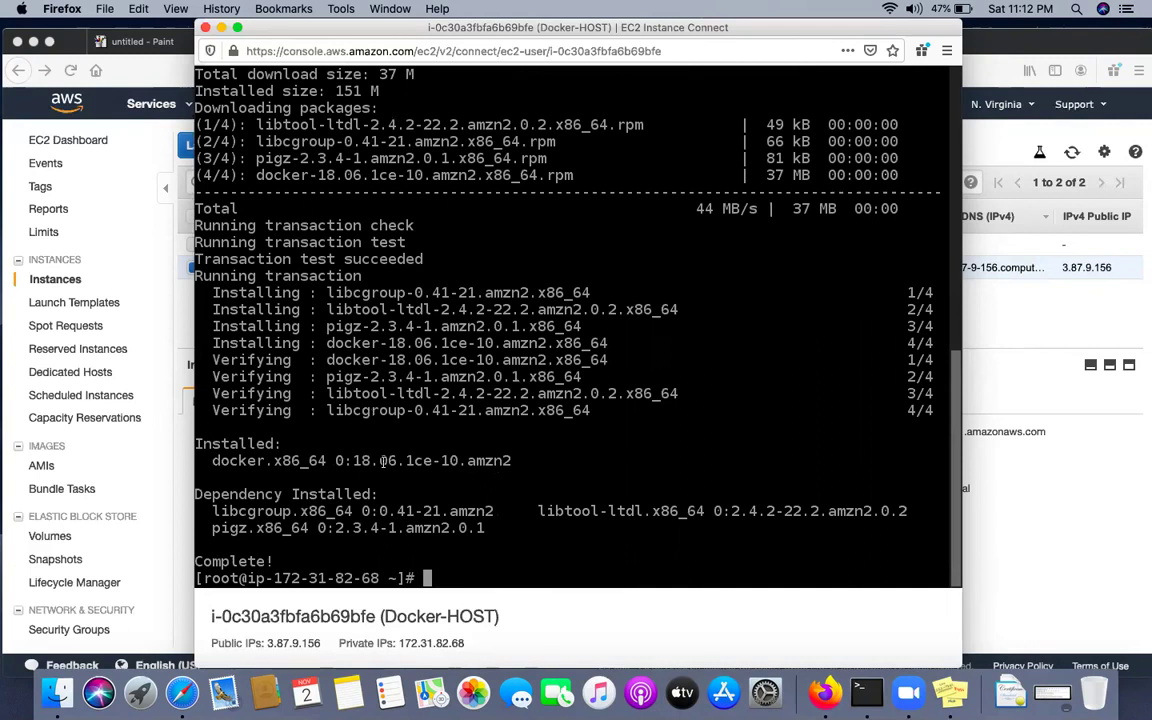
# Switch to the main browser window, move it down so the terminal session stays partly visible, and open google.com in a new tab.
pyautogui.click(1033, 586)
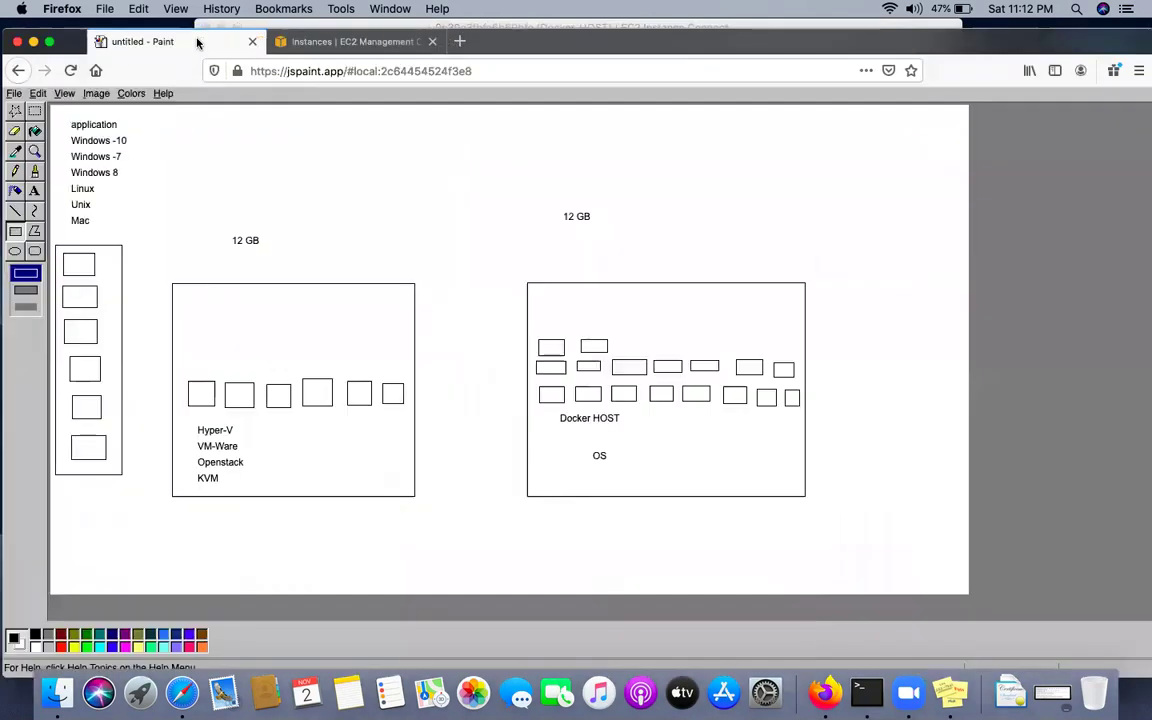
pyautogui.click(180, 41)
pyautogui.moveTo(868, 50); pyautogui.dragTo(866, 170)
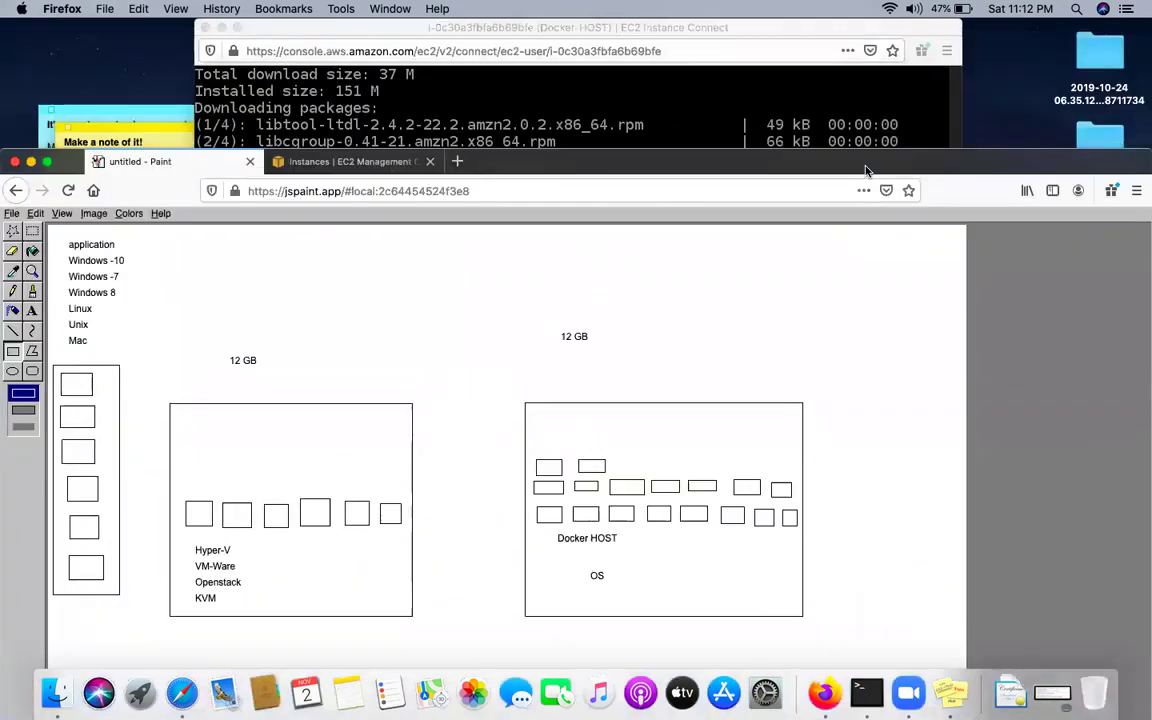
pyautogui.click(457, 161)
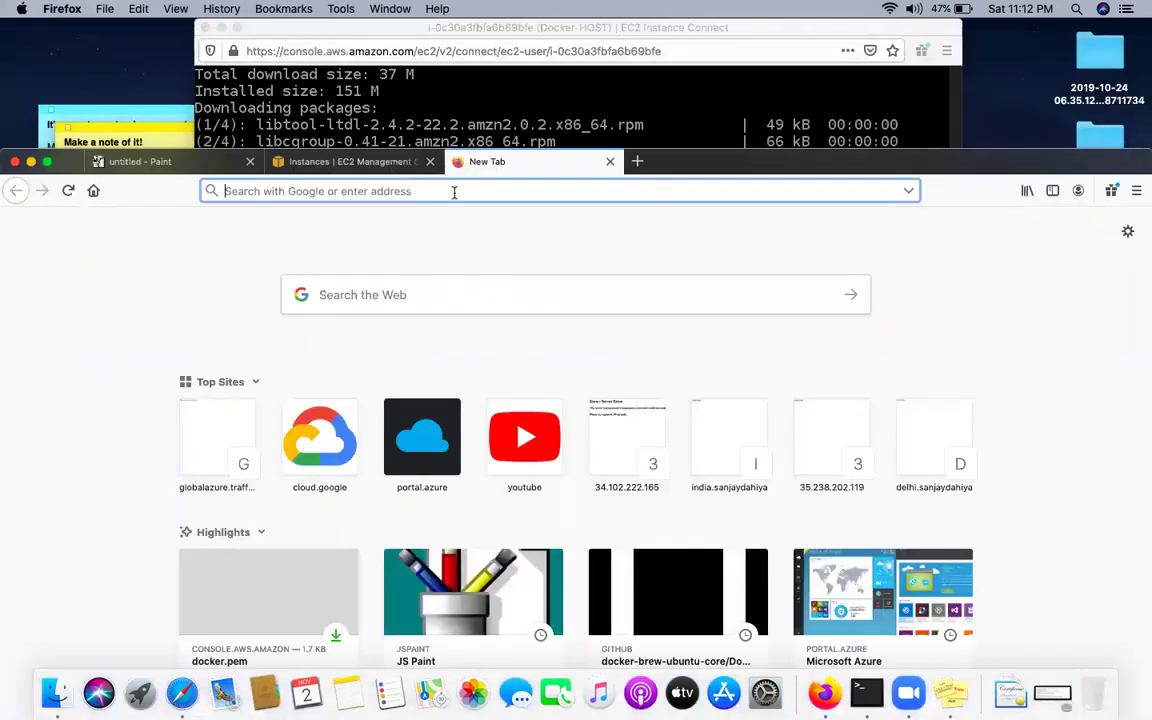
pyautogui.write('google.com/')
pyautogui.press('Return')
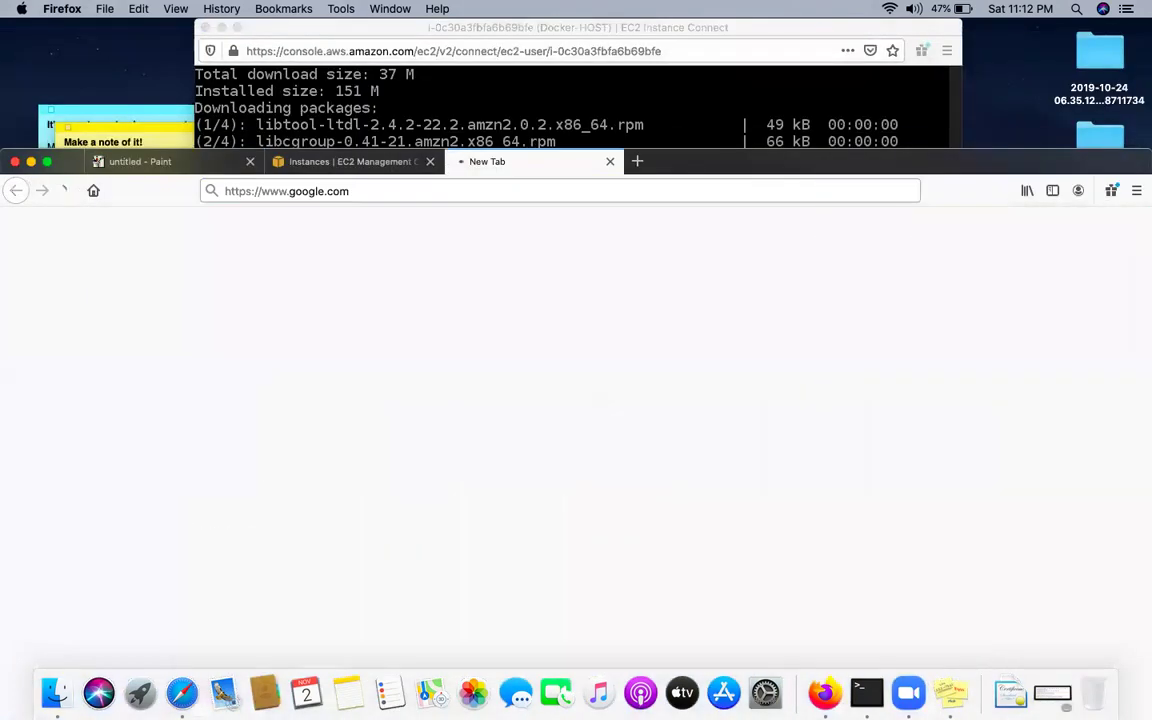
# Search Google for "how to install docker in centos 7" using the suggested query.
pyautogui.write('h')
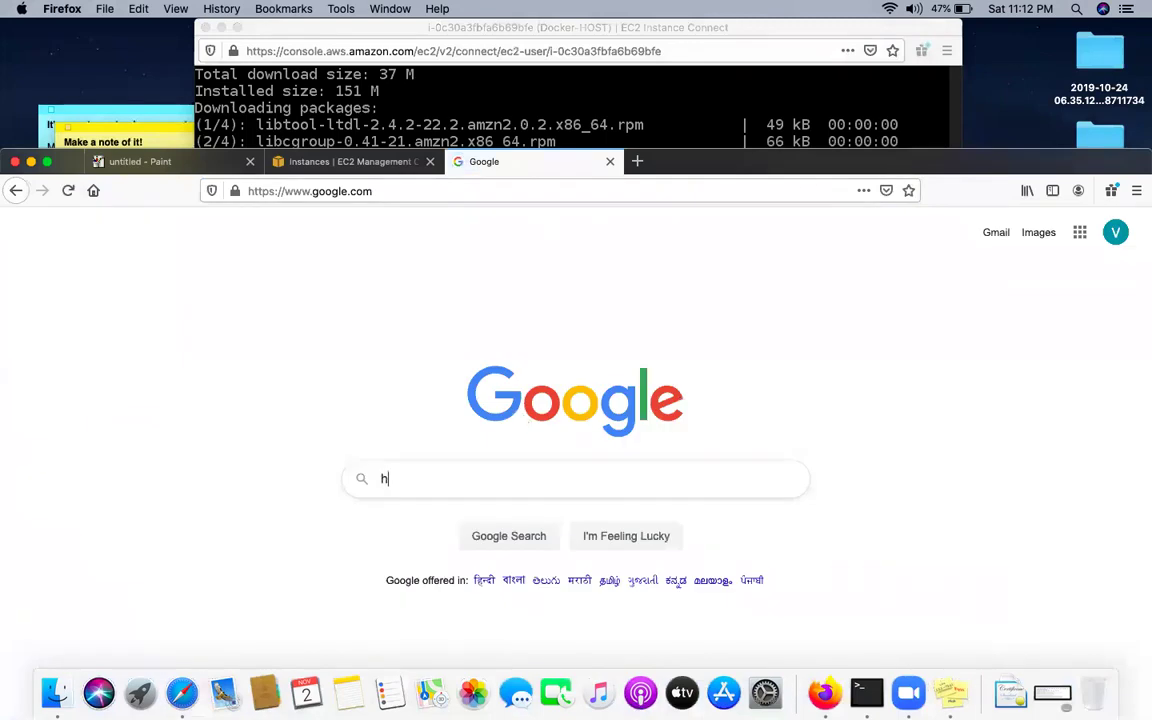
pyautogui.write('ow to insta')
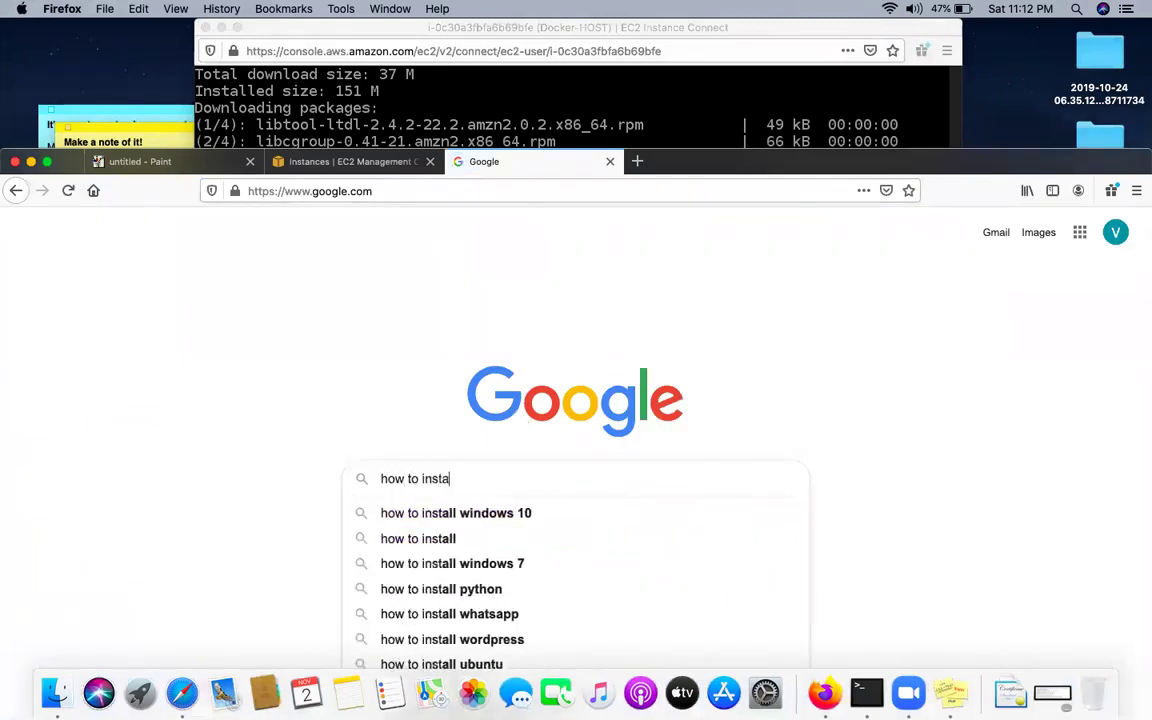
pyautogui.write('ll docker')
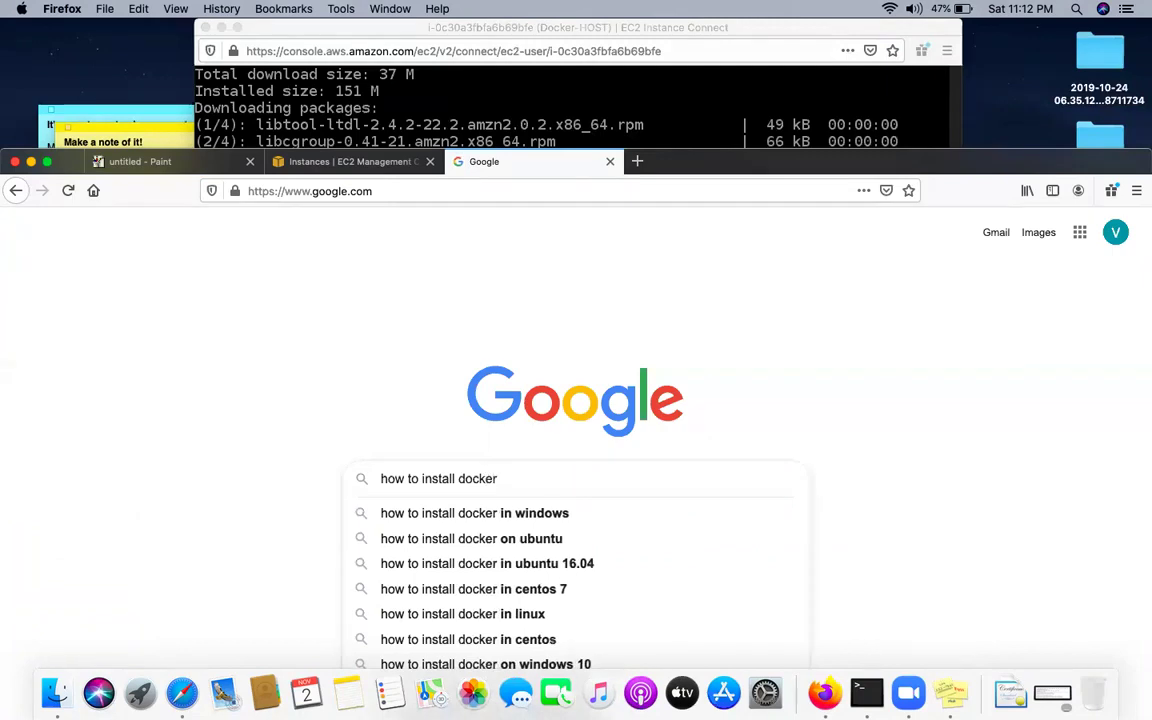
pyautogui.press('Down')
pyautogui.press('Down')
pyautogui.press('Down')
pyautogui.press('Down')
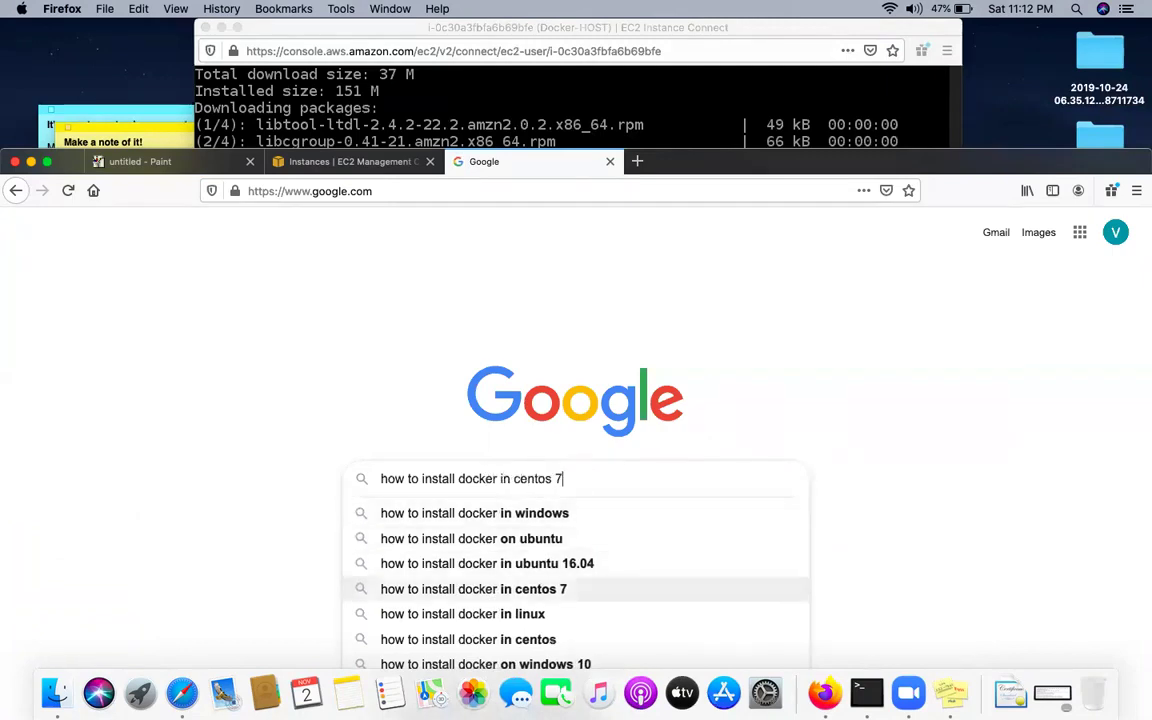